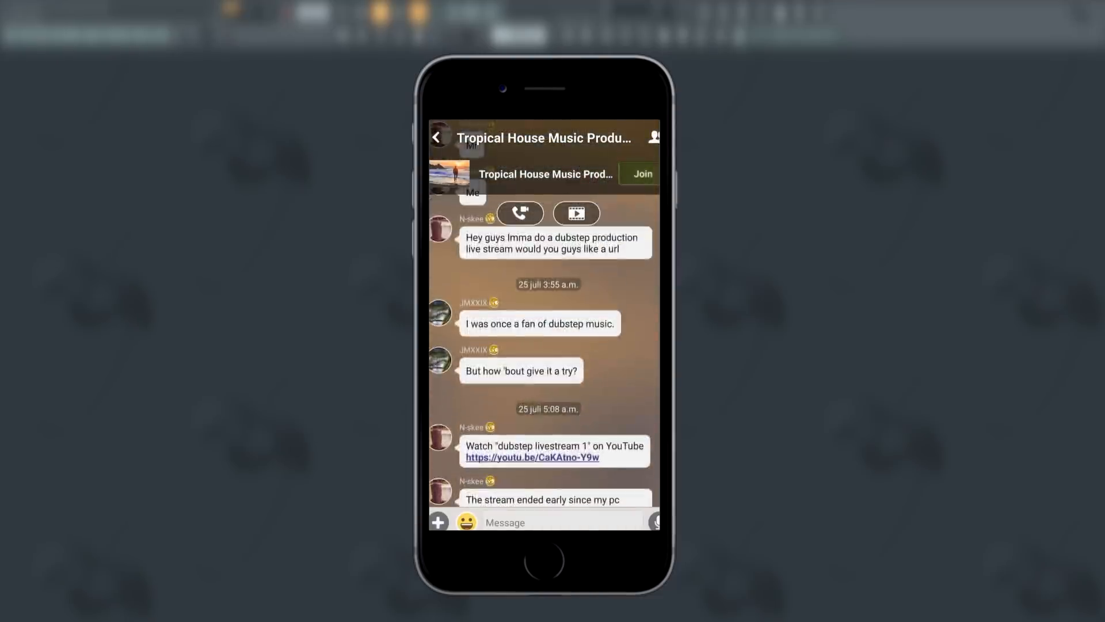
{"action": "scroll", "coordinate": [544, 322], "scroll_direction": "up", "scroll_amount": 5}
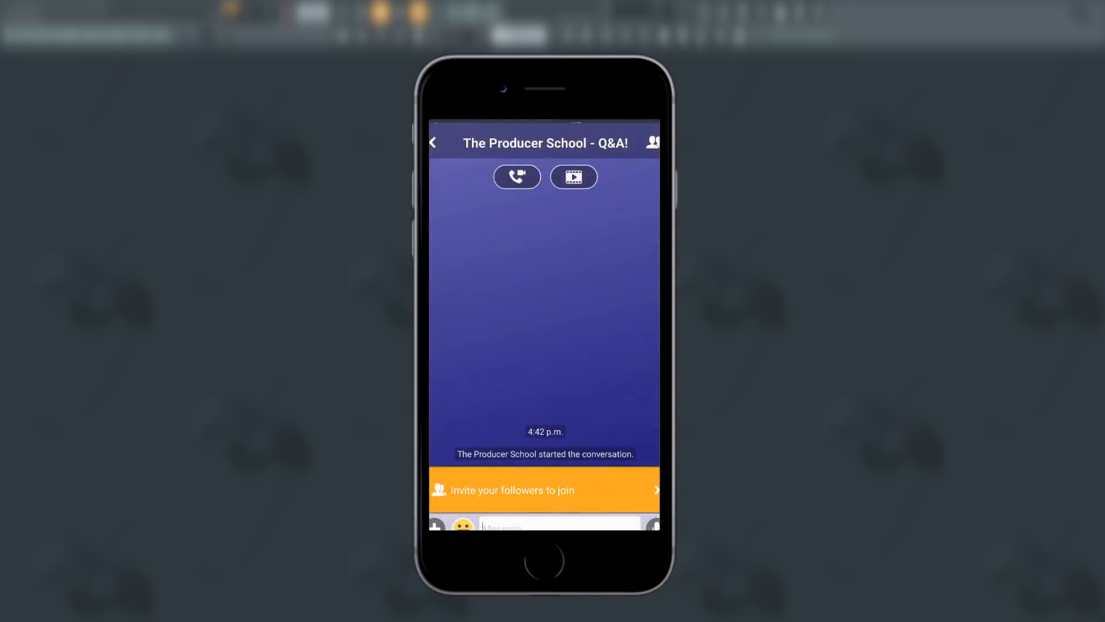
{"action": "left_click", "coordinate": [653, 142]}
{"action": "scroll", "coordinate": [544, 340], "scroll_direction": "down", "scroll_amount": 2}
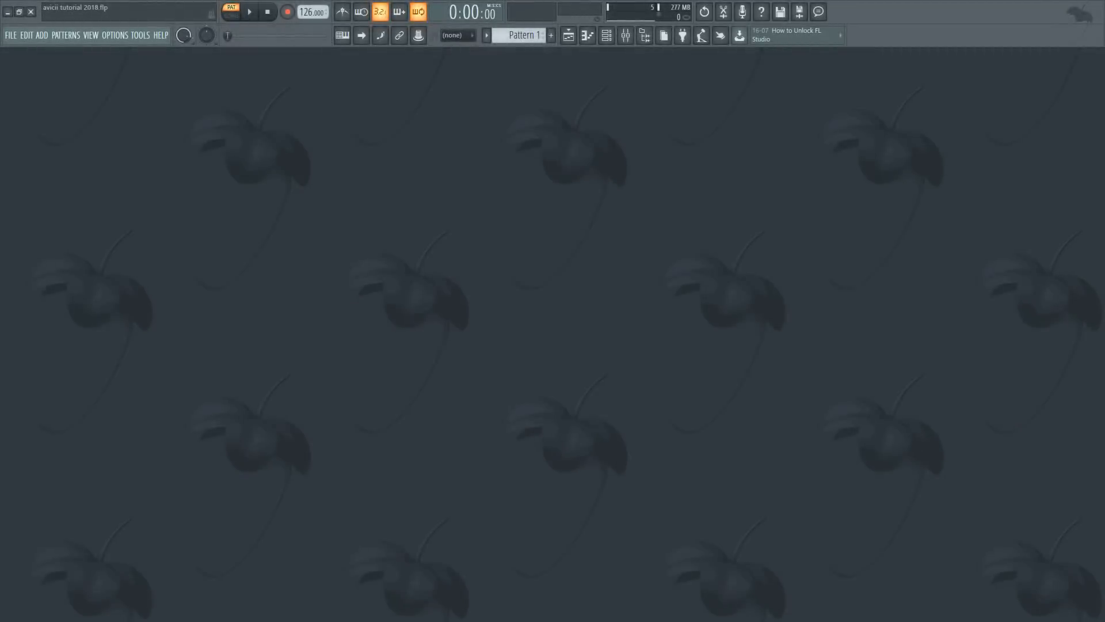
Step: Open the TruePianos chords of Pattern 1 in the piano roll and listen to the progression
{"action": "left_click", "coordinate": [607, 35]}
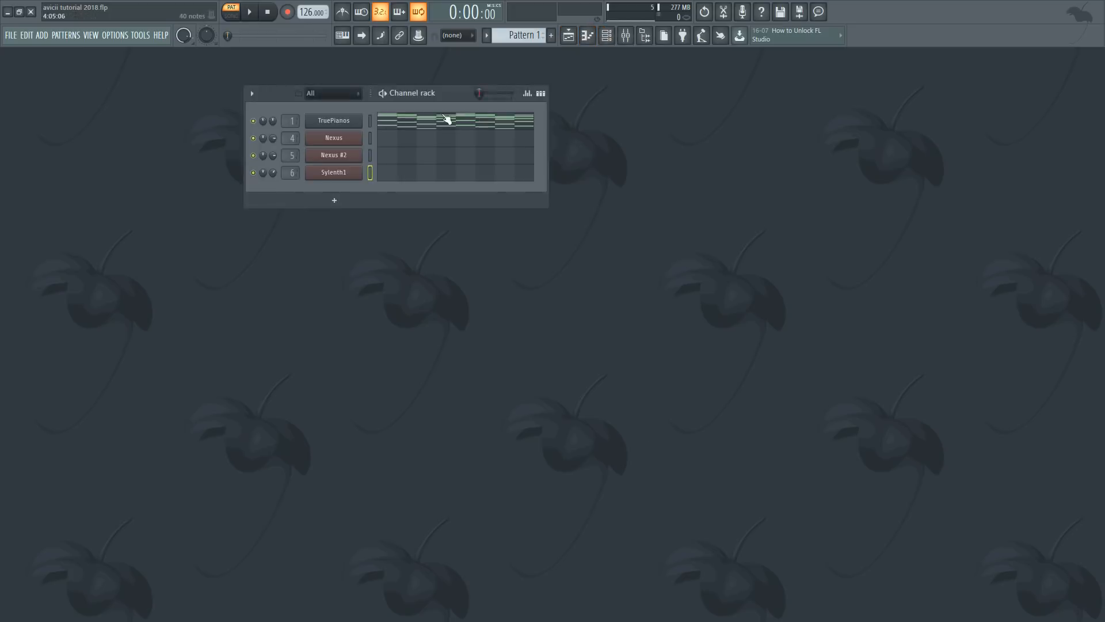
{"action": "key", "text": "space"}
{"action": "left_click", "coordinate": [397, 124]}
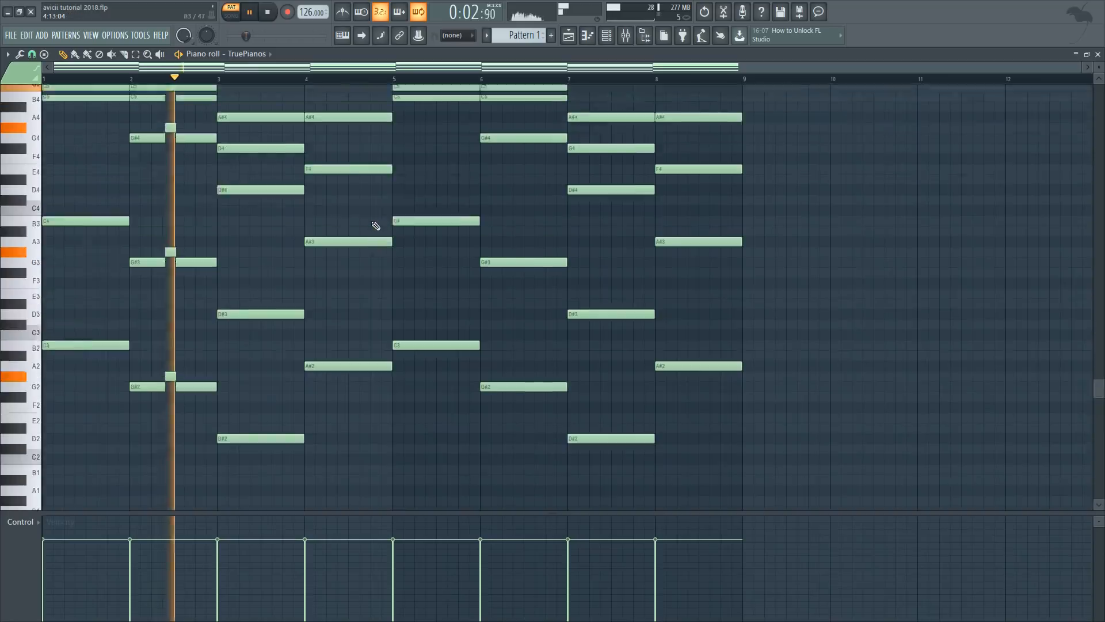
{"action": "scroll", "coordinate": [352, 173], "scroll_direction": "up", "scroll_amount": 1}
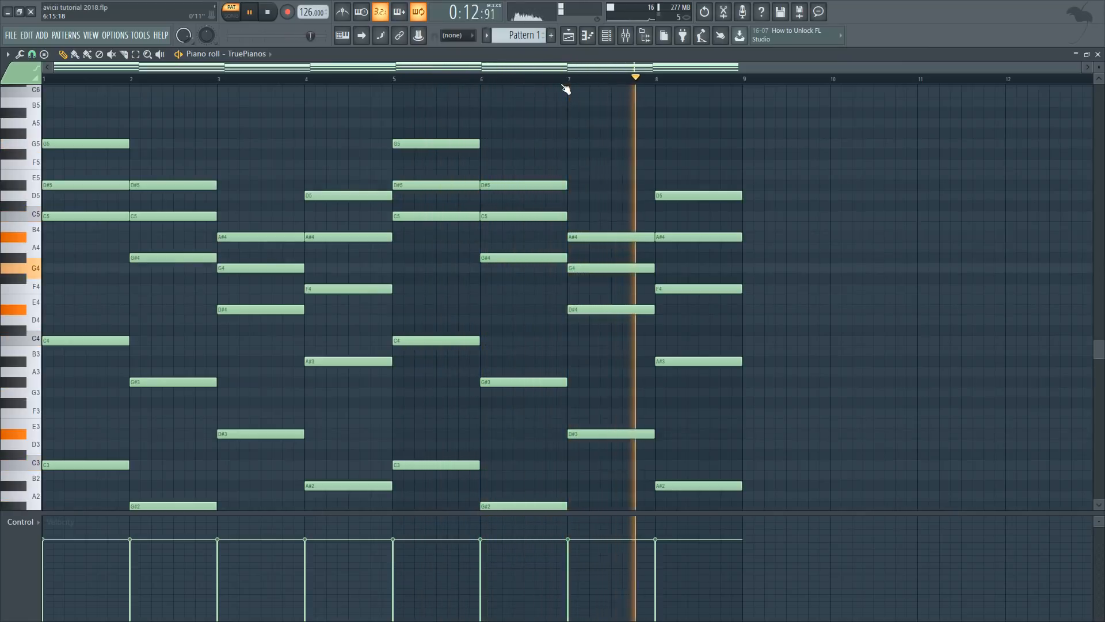
{"action": "key", "text": "space"}
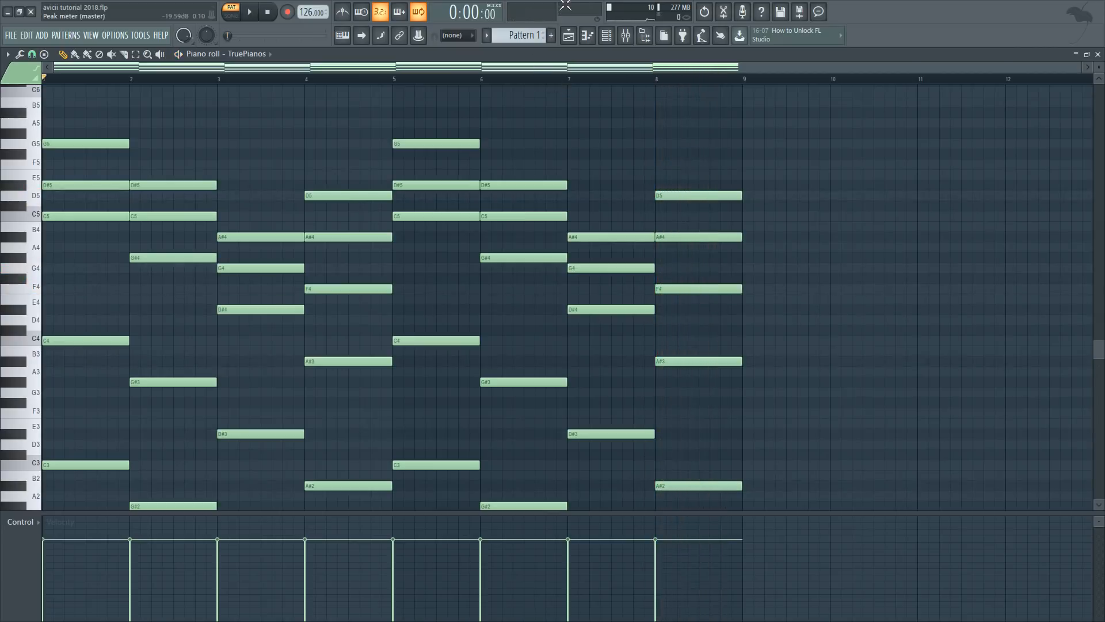
Step: Show the playlist and channel rack, audition the Nexus, Nexus #2 and Sylenth1 instruments, and close their plugin windows
{"action": "left_click", "coordinate": [609, 39]}
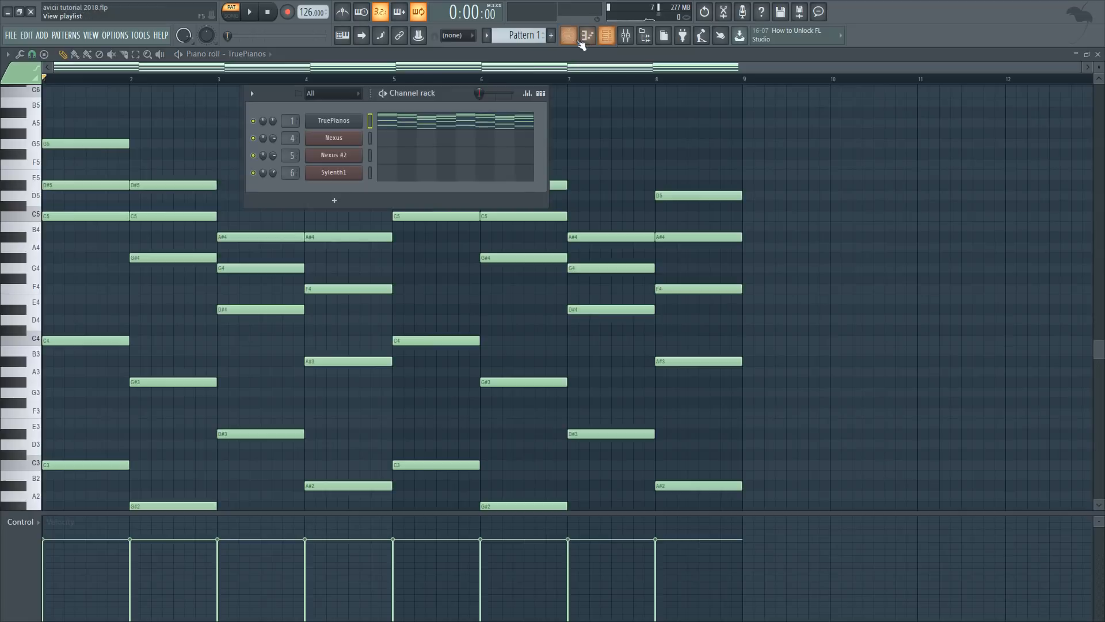
{"action": "left_click", "coordinate": [568, 35]}
{"action": "left_click", "coordinate": [606, 35]}
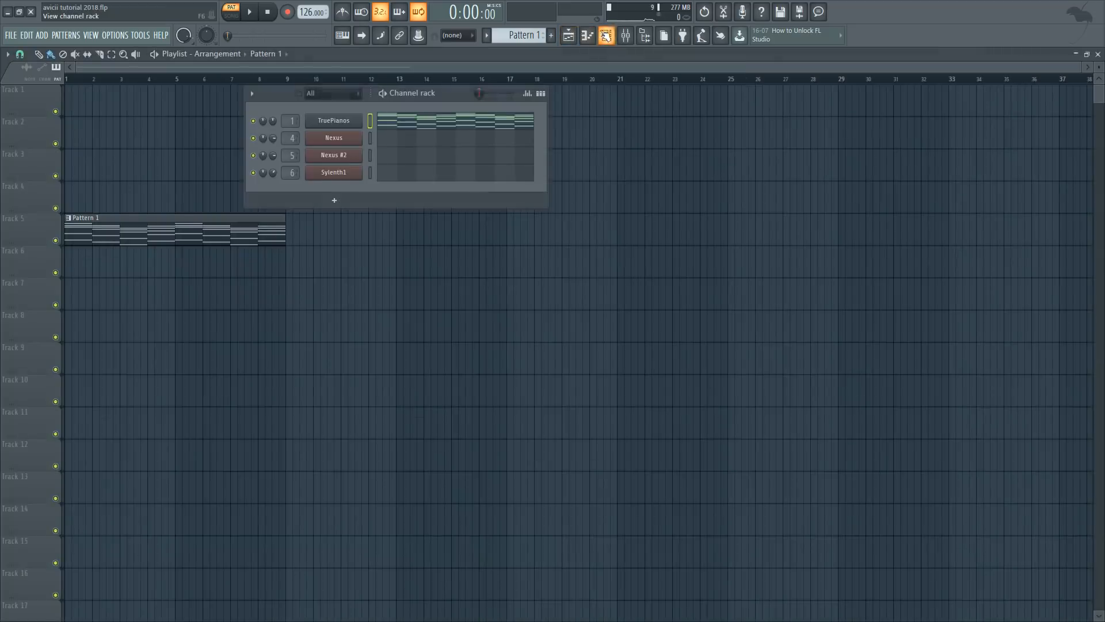
{"action": "left_click", "coordinate": [354, 138]}
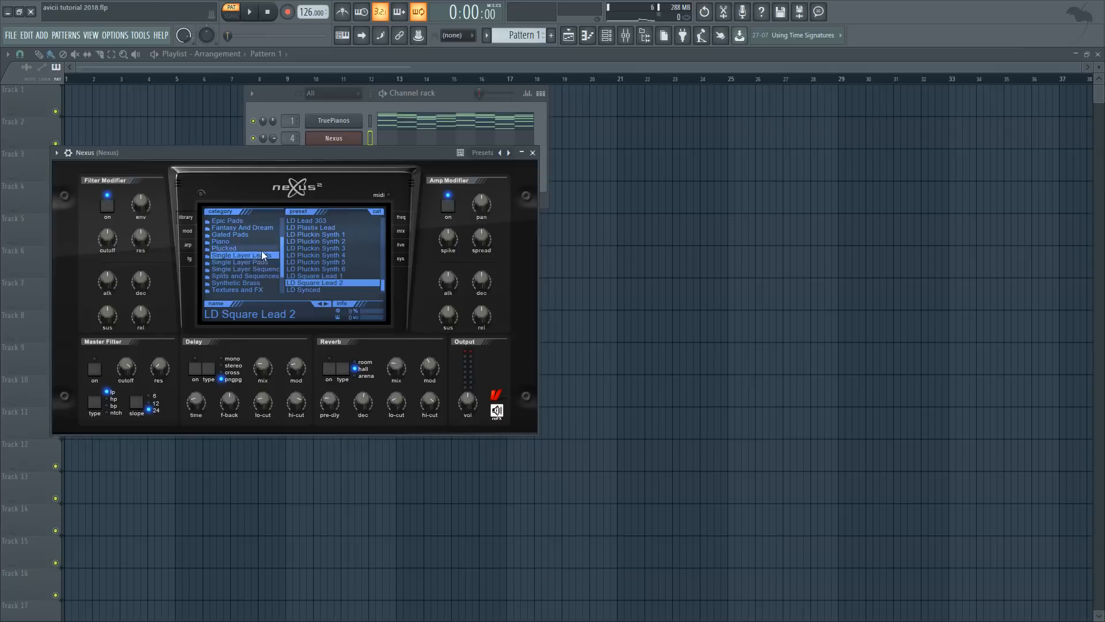
{"action": "left_click", "coordinate": [371, 144]}
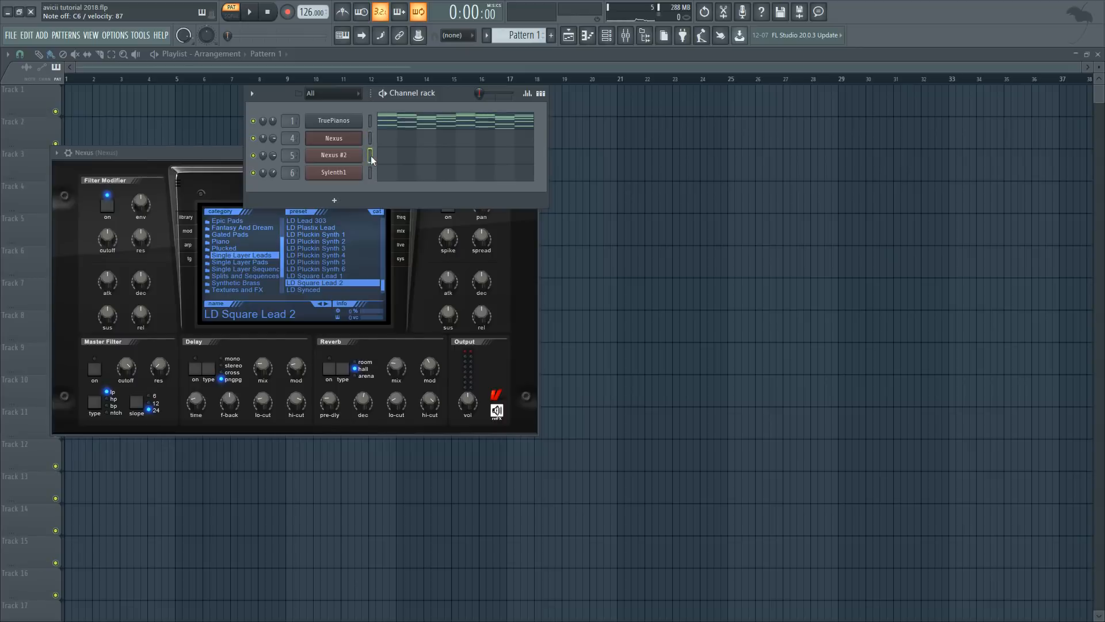
{"action": "left_click", "coordinate": [356, 155]}
{"action": "left_click", "coordinate": [358, 172]}
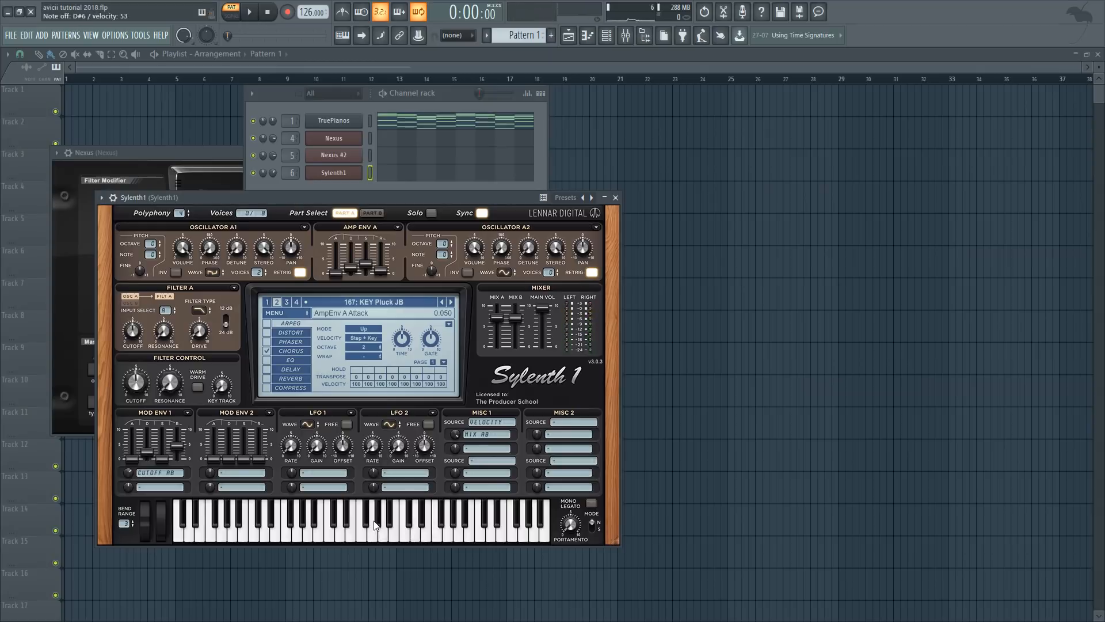
{"action": "left_click", "coordinate": [616, 197]}
{"action": "left_click", "coordinate": [175, 161]}
{"action": "left_click", "coordinate": [534, 153]}
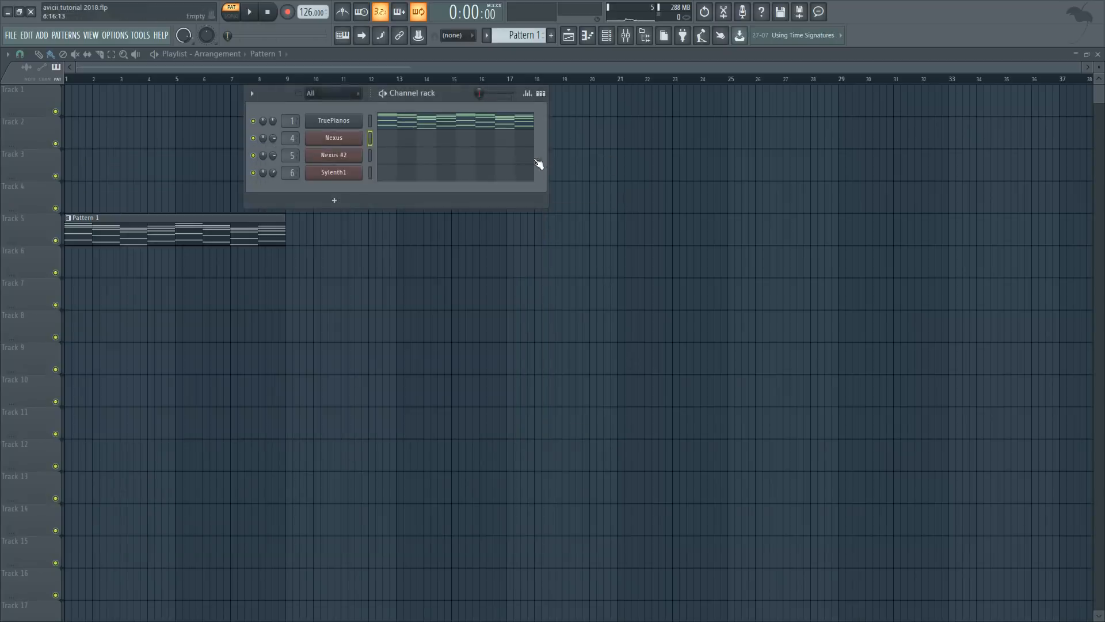
Step: Open the Nexus channel in the piano roll and place a D#5 note at the start of bar 1
{"action": "left_click", "coordinate": [420, 140]}
{"action": "scroll", "coordinate": [247, 242], "scroll_direction": "up", "scroll_amount": 5}
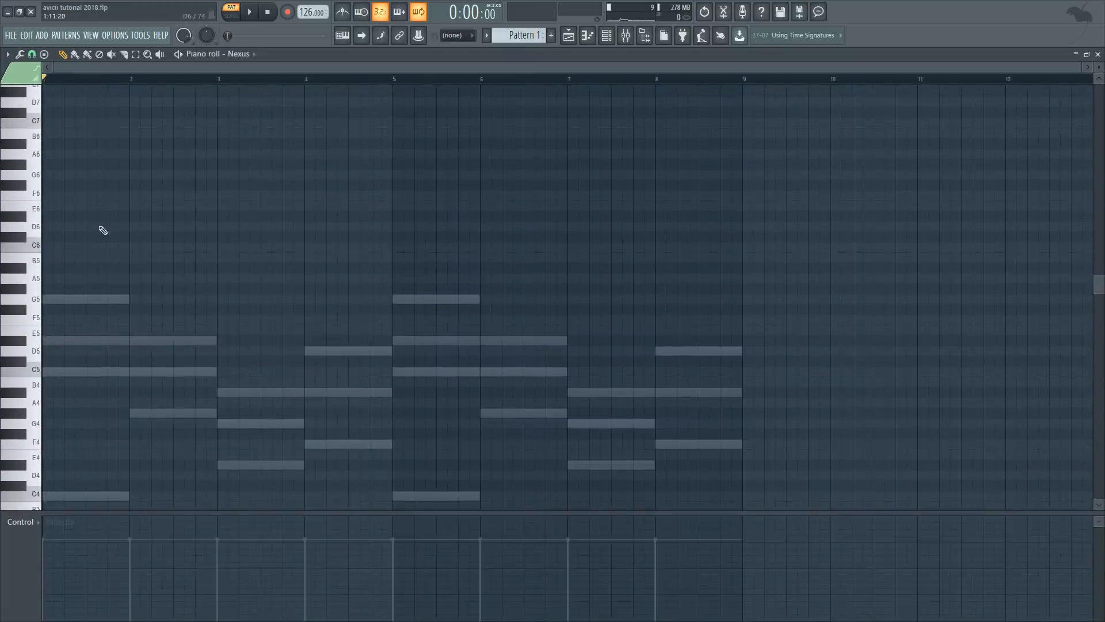
{"action": "scroll", "coordinate": [23, 288], "scroll_direction": "down", "scroll_amount": 2}
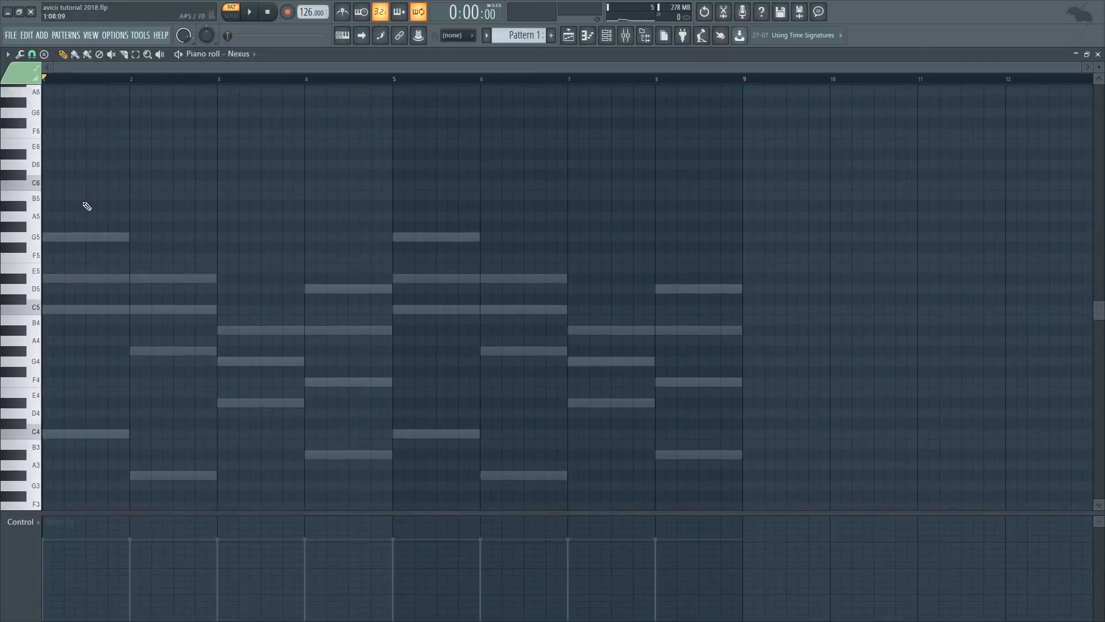
{"action": "scroll", "coordinate": [73, 193], "scroll_direction": "up", "scroll_amount": 1}
{"action": "left_click_drag", "start_coordinate": [63, 184], "coordinate": [47, 308]}
{"action": "key", "text": "space"}
{"action": "scroll", "coordinate": [46, 195], "scroll_direction": "up", "scroll_amount": 3}
{"action": "key", "text": "space"}
Step: Add short D#5, C5 and A#4 notes in a descending run after the first note of bar 1
{"action": "left_click", "coordinate": [92, 309]}
{"action": "key", "text": "space"}
{"action": "key", "text": "space"}
{"action": "left_click_drag", "start_coordinate": [101, 311], "coordinate": [92, 311]}
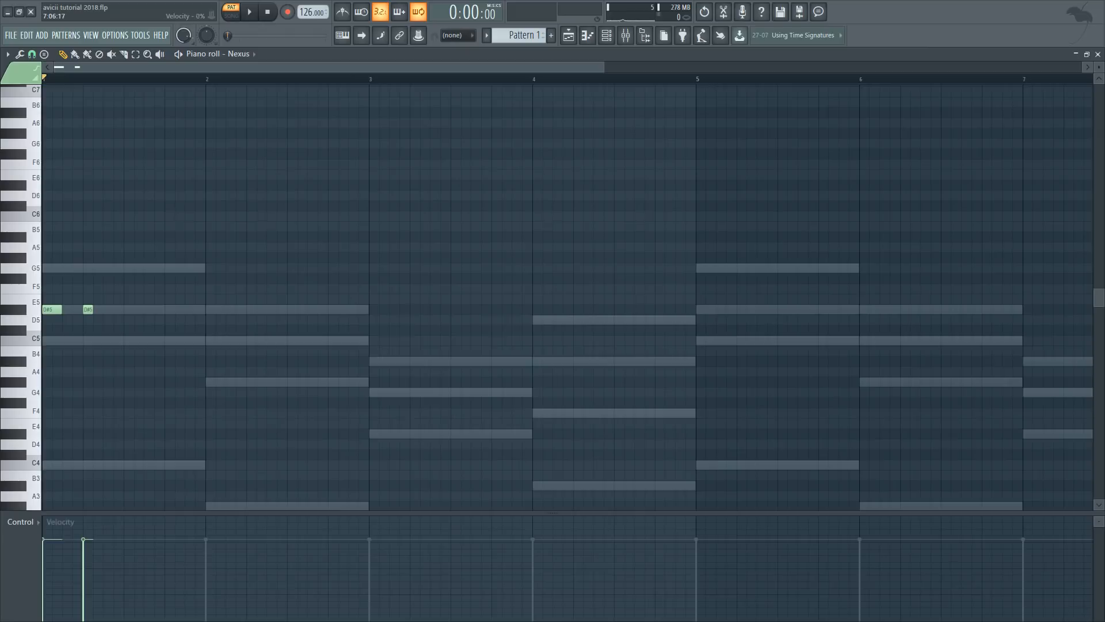
{"action": "key", "text": "space"}
{"action": "left_click", "coordinate": [98, 341]}
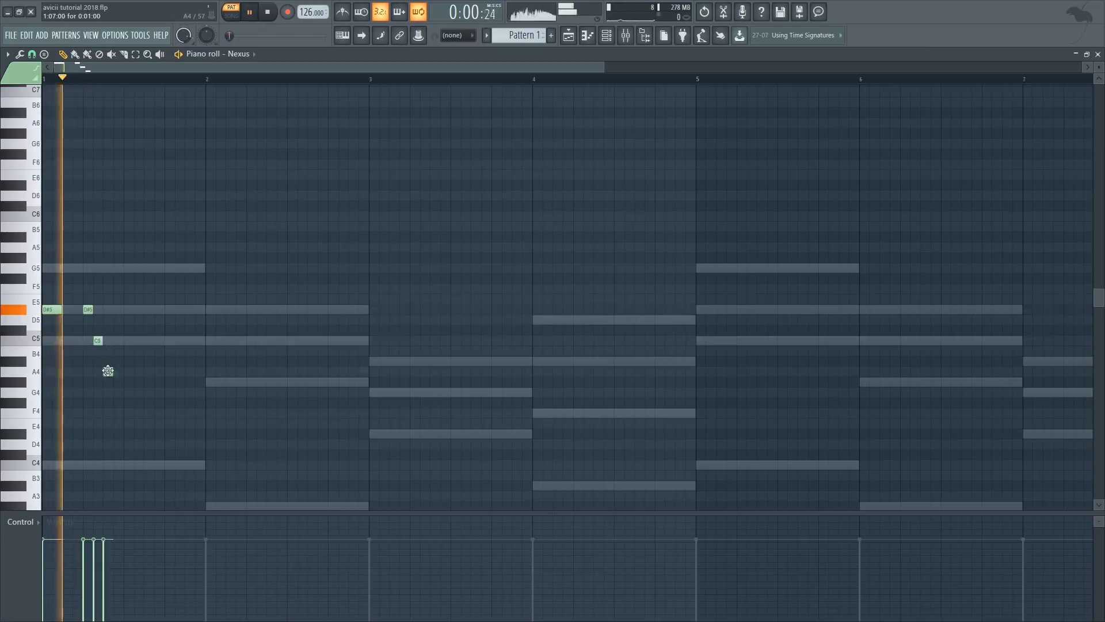
{"action": "left_click", "coordinate": [108, 362]}
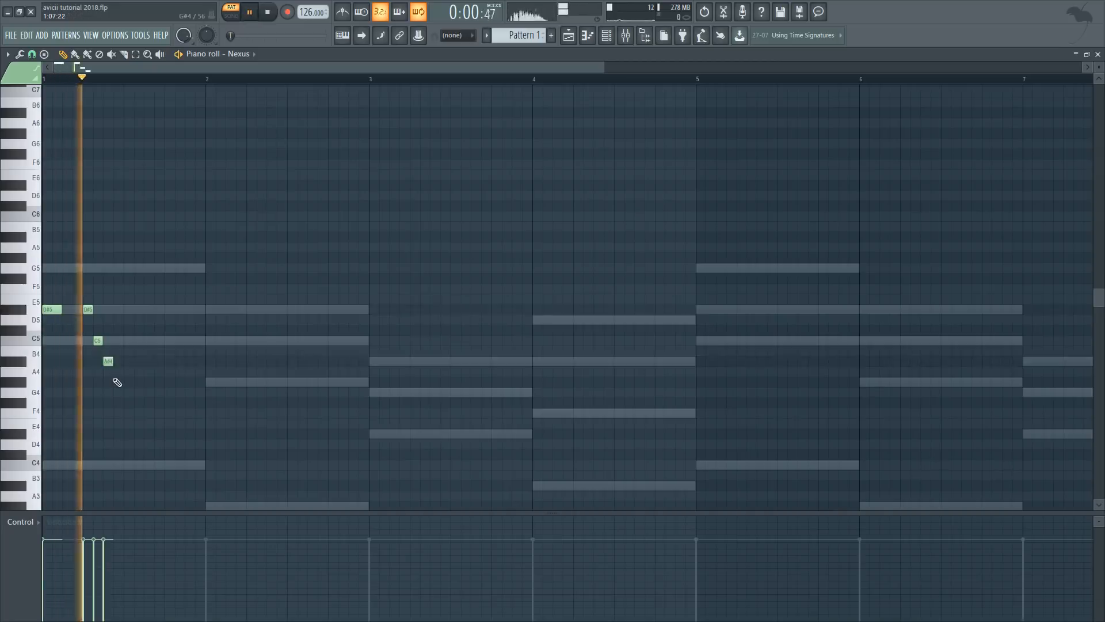
Step: Duplicate the four-note phrase into the second half of bar 1 and play it back
{"action": "left_click_drag", "start_coordinate": [175, 410], "coordinate": [42, 264]}
{"action": "left_click", "coordinate": [160, 345]}
{"action": "mouse_move", "coordinate": [167, 395]}
{"action": "left_mouse_down"}
{"action": "mouse_move", "coordinate": [44, 295]}
{"action": "mouse_move", "coordinate": [165, 314]}
{"action": "mouse_move", "coordinate": [132, 313]}
{"action": "left_mouse_up"}
{"action": "left_click", "coordinate": [156, 268], "text": "ctrl"}
{"action": "key", "text": "space"}
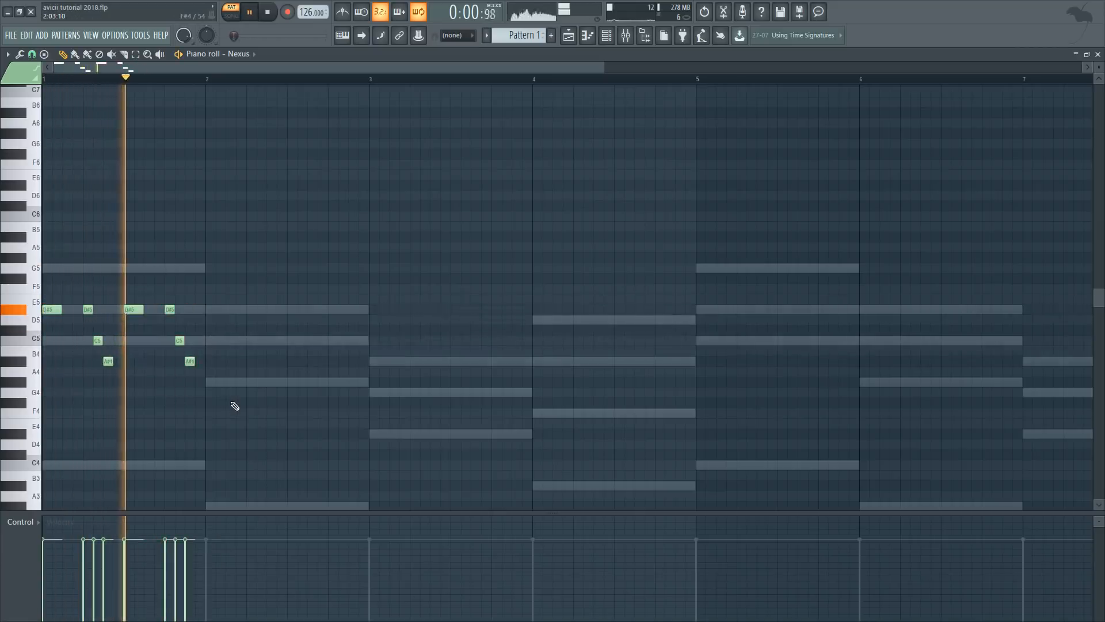
{"action": "key", "text": "space"}
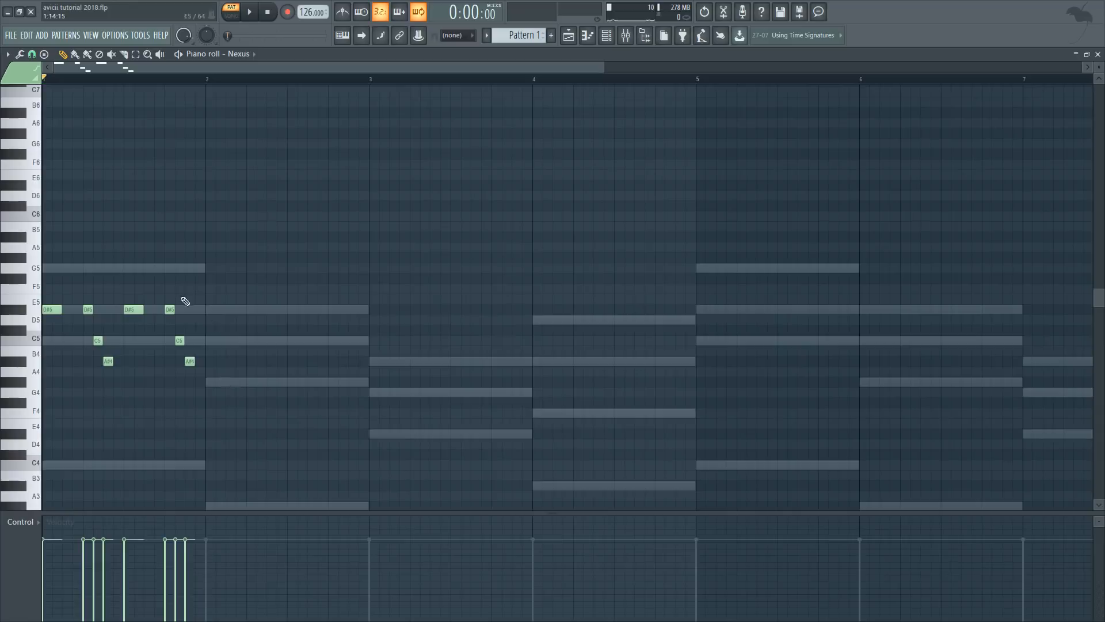
Step: Try several pitches around G5 and A5 for the first melody note of bar 2
{"action": "left_click", "coordinate": [211, 267]}
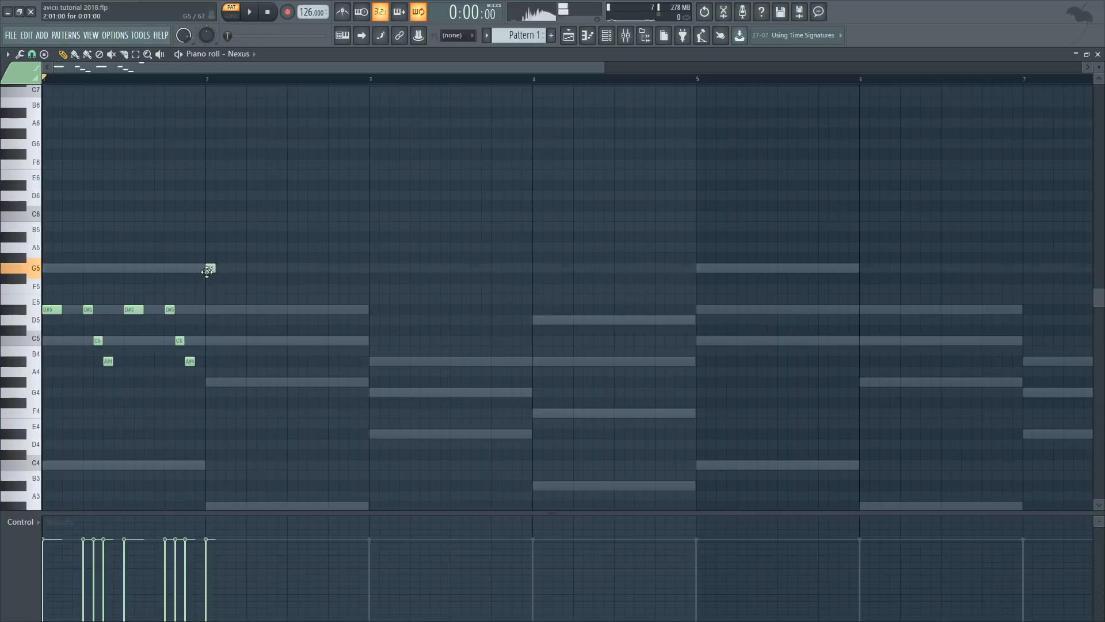
{"action": "left_click_drag", "start_coordinate": [210, 268], "coordinate": [226, 290]}
{"action": "key", "text": "space"}
{"action": "key", "text": "space"}
{"action": "left_click", "coordinate": [210, 279]}
{"action": "right_click", "coordinate": [212, 279]}
{"action": "left_click", "coordinate": [210, 258]}
{"action": "key", "text": "space"}
{"action": "mouse_move", "coordinate": [210, 260]}
{"action": "left_mouse_down"}
{"action": "mouse_move", "coordinate": [212, 238]}
{"action": "mouse_move", "coordinate": [214, 249]}
{"action": "left_mouse_up"}
{"action": "right_click", "coordinate": [214, 289]}
{"action": "key", "text": "space"}
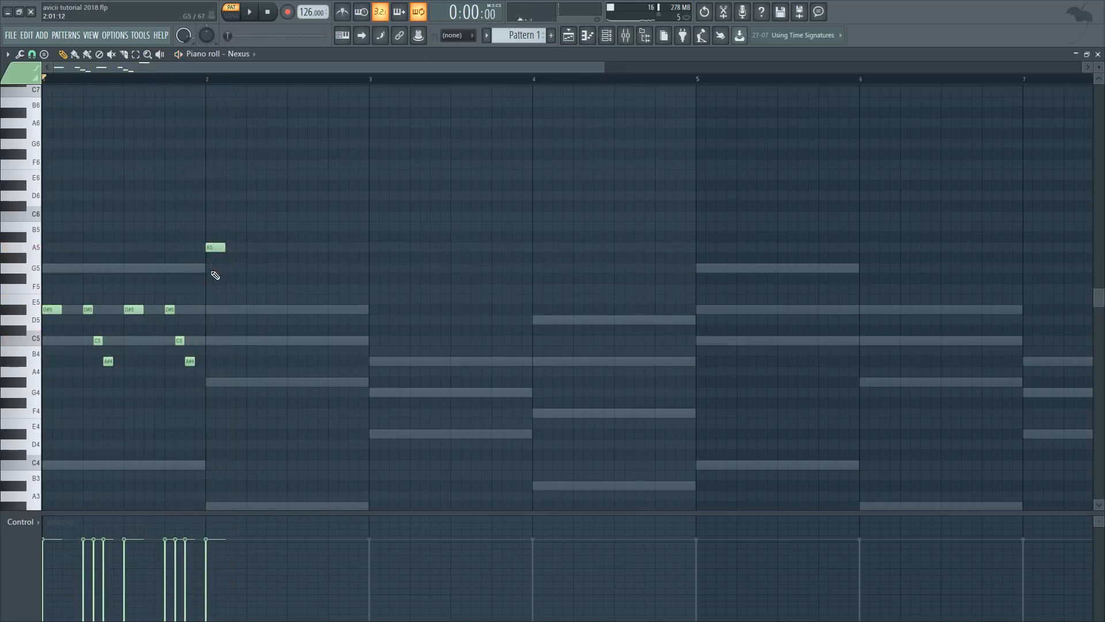
Step: Place a G5 note at the start of bar 2, delete the A5 note above it, and listen to the melody
{"action": "scroll", "coordinate": [210, 275], "scroll_direction": "up", "scroll_amount": 2}
{"action": "left_click", "coordinate": [212, 268]}
{"action": "right_click", "coordinate": [212, 248]}
{"action": "key", "text": "space"}
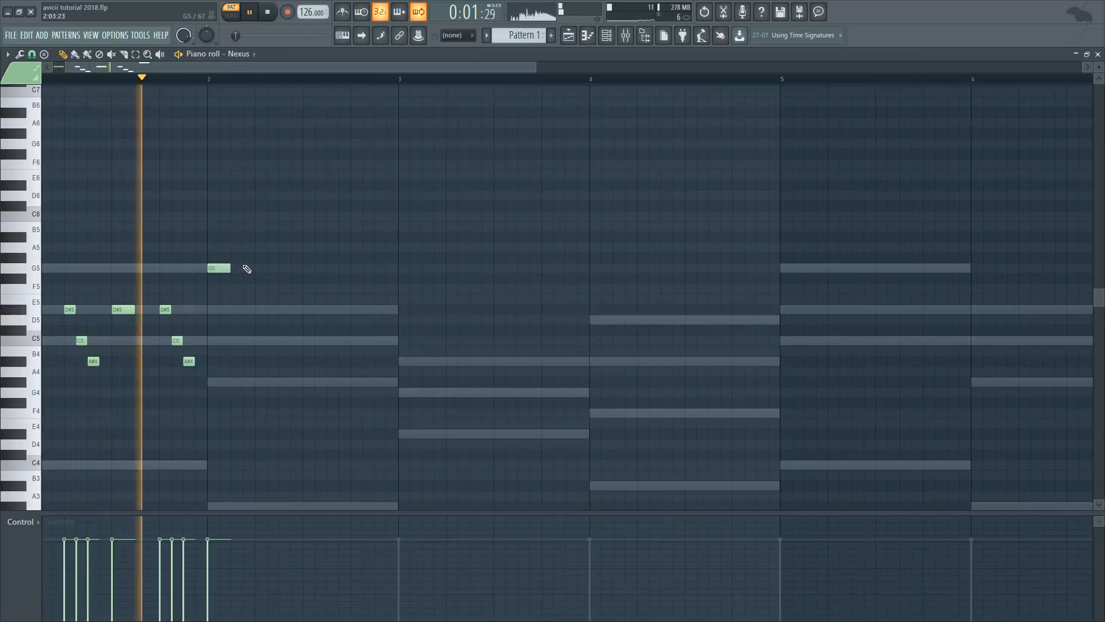
{"action": "key", "text": "space"}
Step: Continue bar 2 after the G5 note with descending F5 and D#5 notes, checking them in playback
{"action": "left_click_drag", "start_coordinate": [236, 289], "coordinate": [249, 292]}
{"action": "key", "text": "space"}
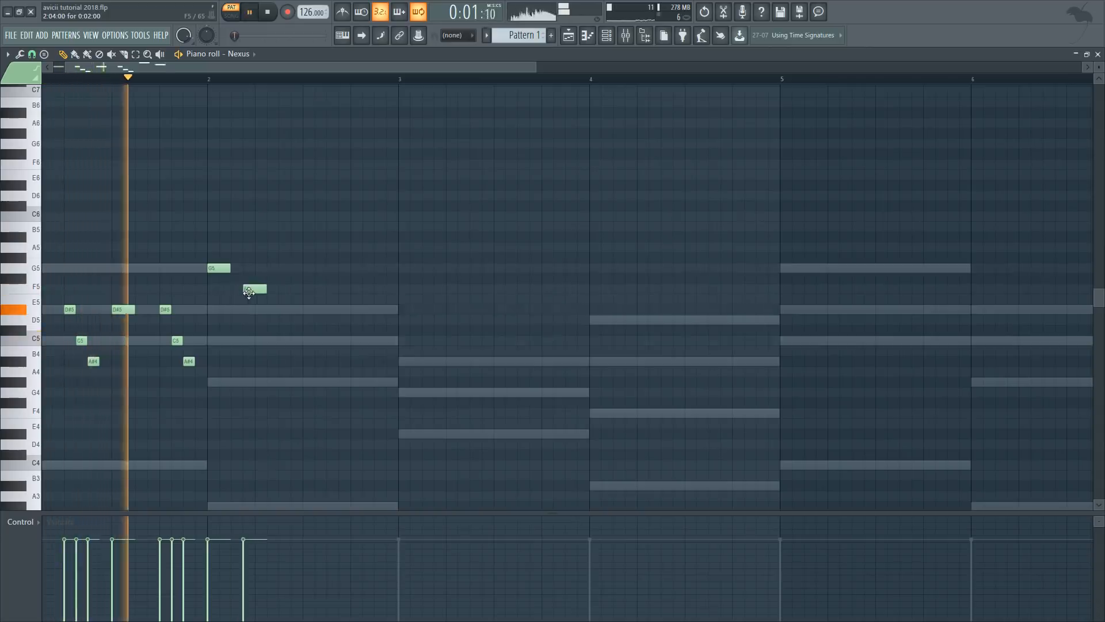
{"action": "scroll", "coordinate": [214, 314], "scroll_direction": "up", "scroll_amount": 2, "text": "ctrl"}
{"action": "left_click", "coordinate": [309, 309]}
{"action": "key", "text": "space"}
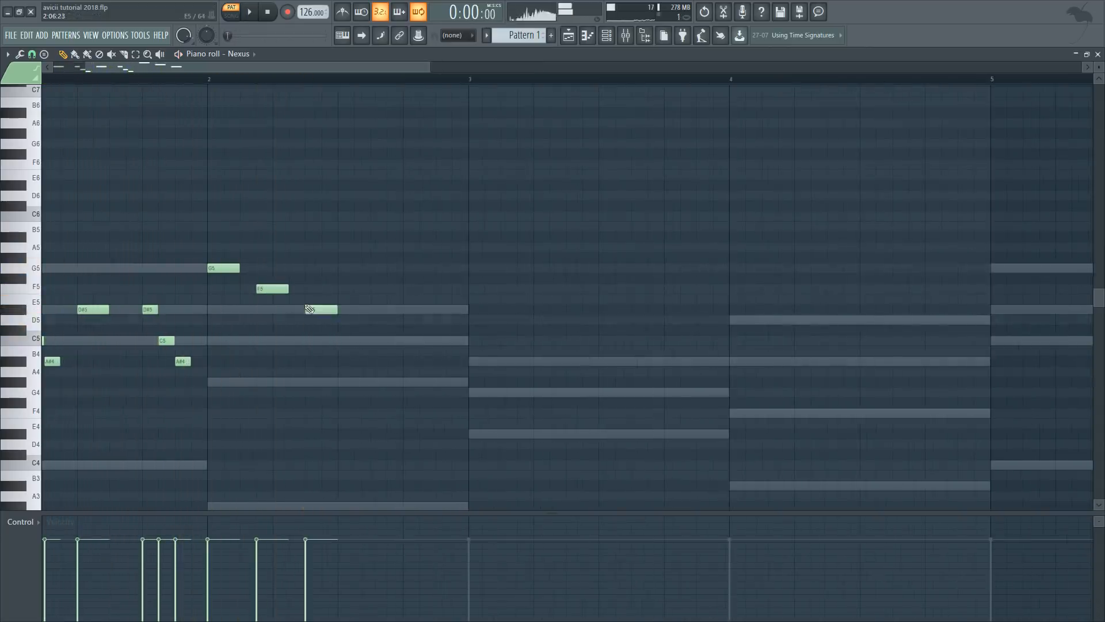
{"action": "key", "text": "space"}
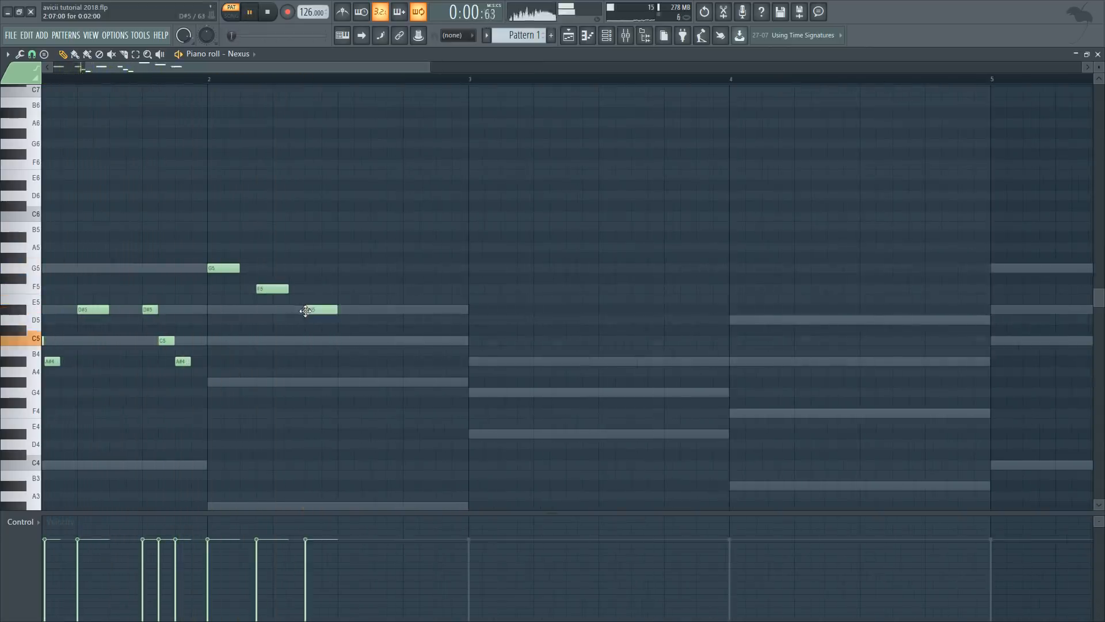
{"action": "left_click", "coordinate": [361, 311]}
{"action": "right_click", "coordinate": [363, 313]}
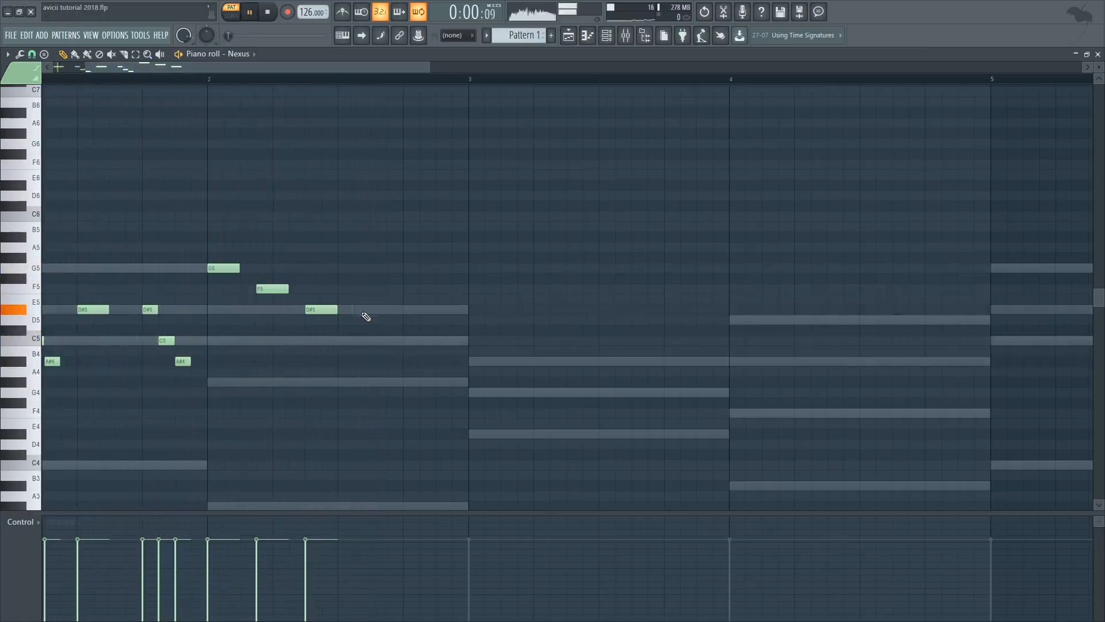
Step: Copy the short D#5, C5, A#4 run into the second half of bar 2 and keep only its D#5 note
{"action": "scroll", "coordinate": [230, 375], "scroll_direction": "down", "scroll_amount": 1}
{"action": "key", "text": "space"}
{"action": "left_click_drag", "start_coordinate": [212, 375], "coordinate": [353, 314]}
{"action": "key", "text": "space"}
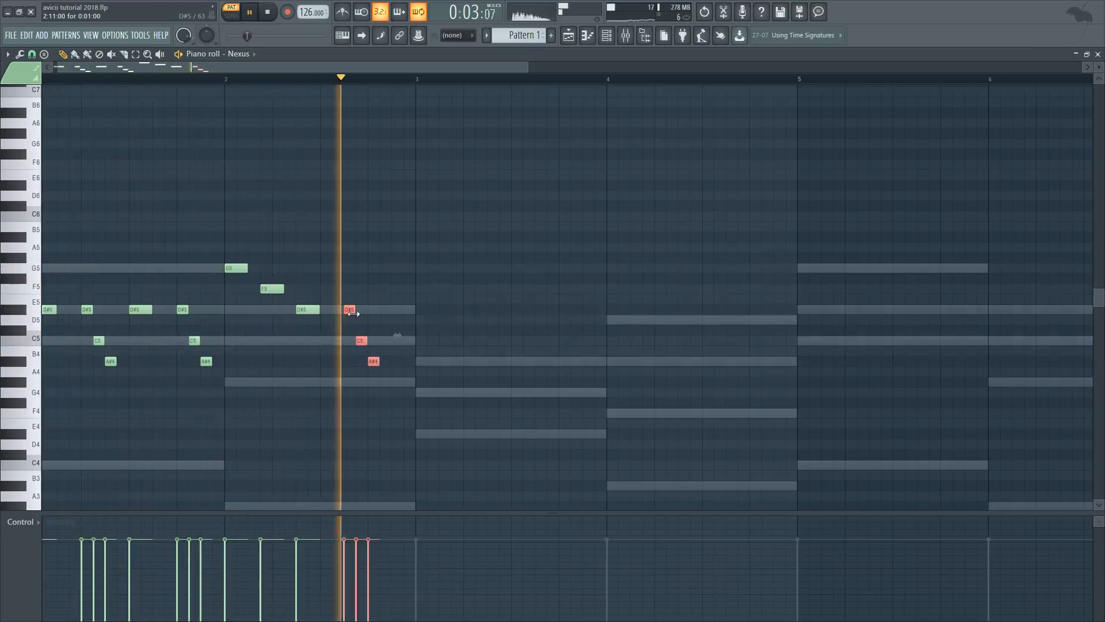
{"action": "key", "text": "space"}
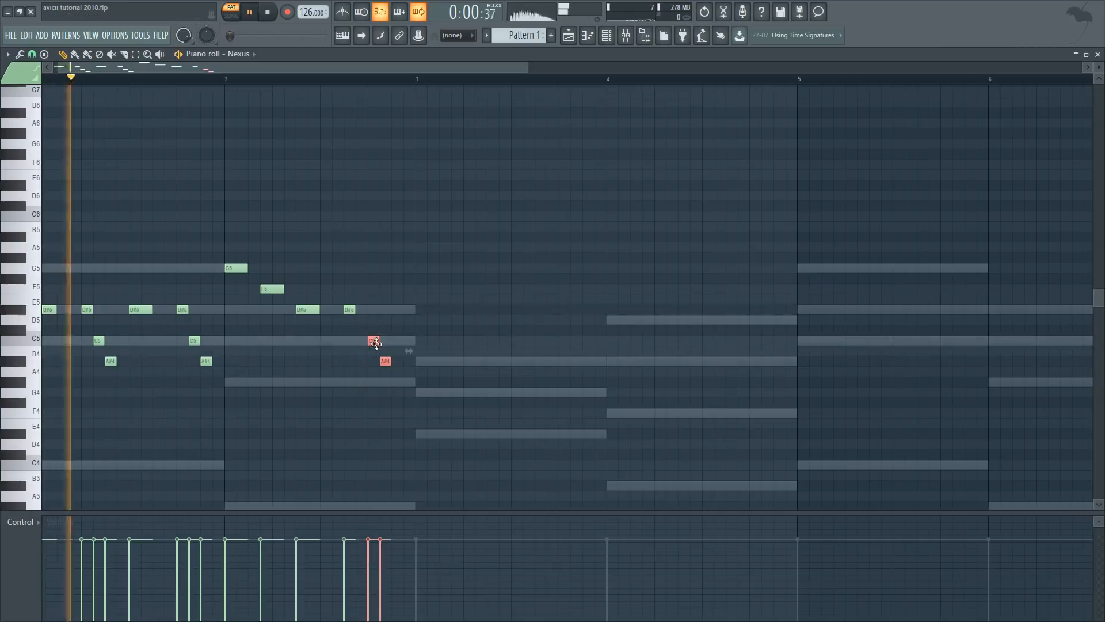
{"action": "right_click", "coordinate": [387, 362]}
{"action": "key", "text": "space"}
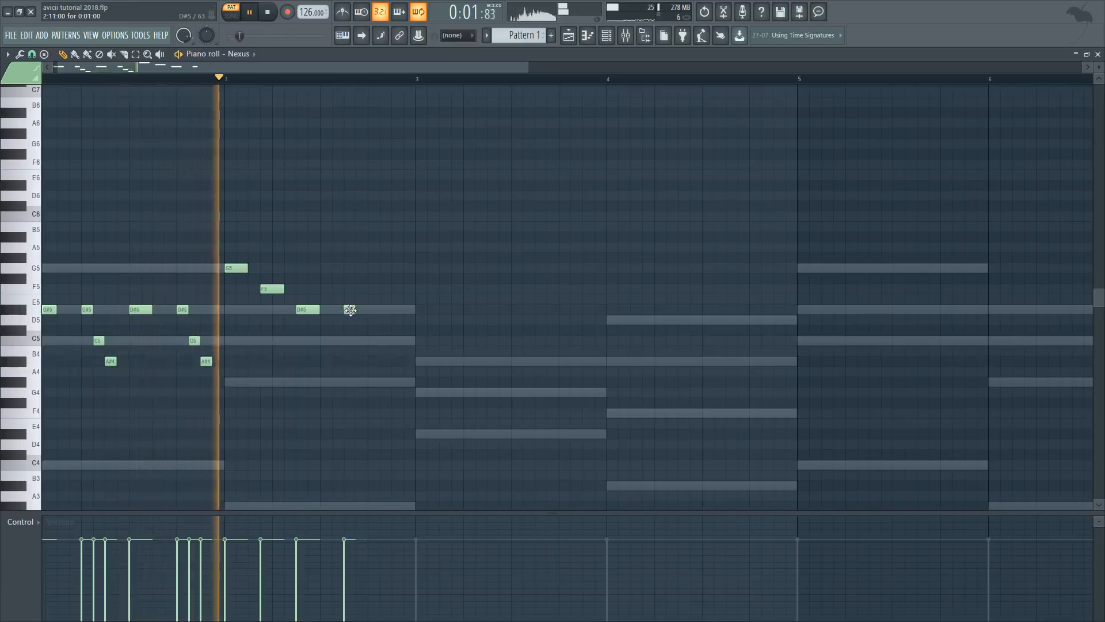
Step: Fill the end of bar 2 with short D#5, C5, A#4 and D#5 notes
{"action": "left_click", "coordinate": [370, 310]}
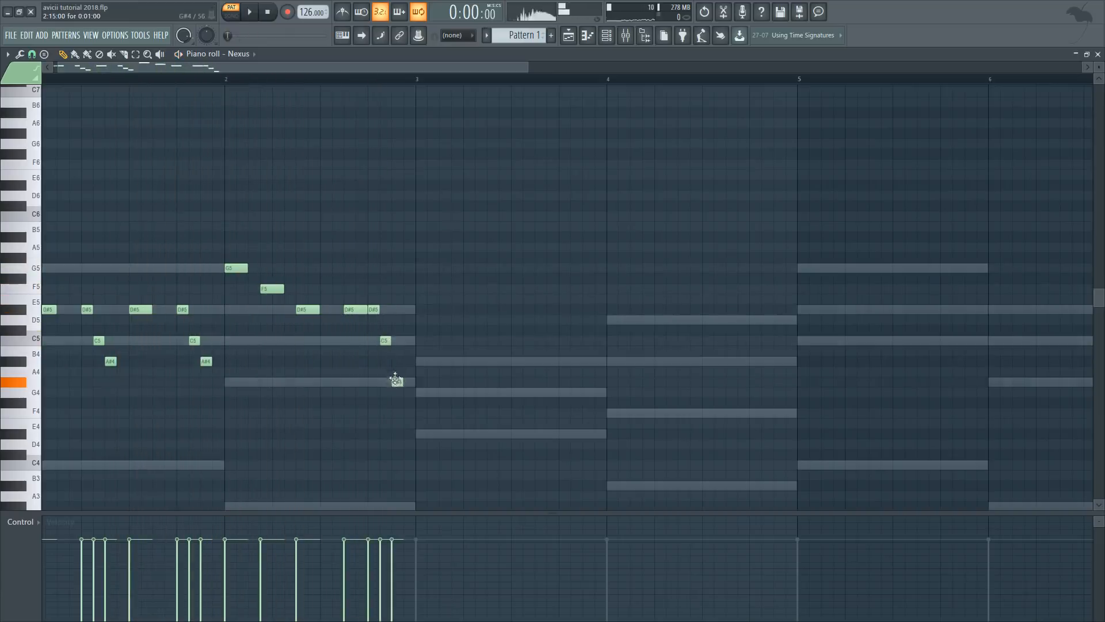
{"action": "key", "text": "space"}
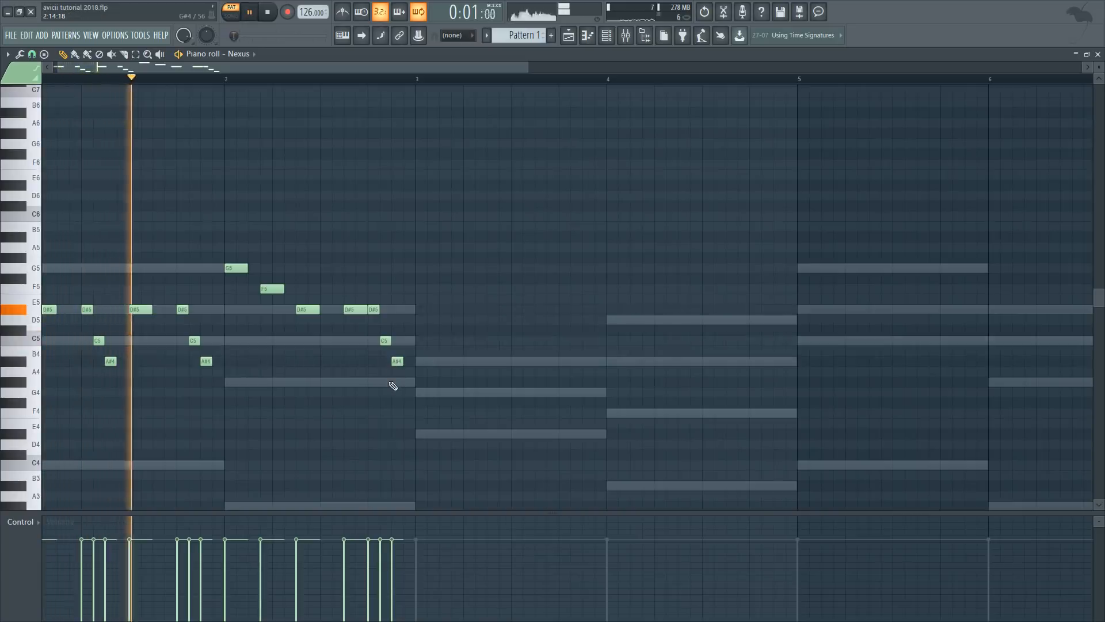
{"action": "left_click", "coordinate": [408, 340]}
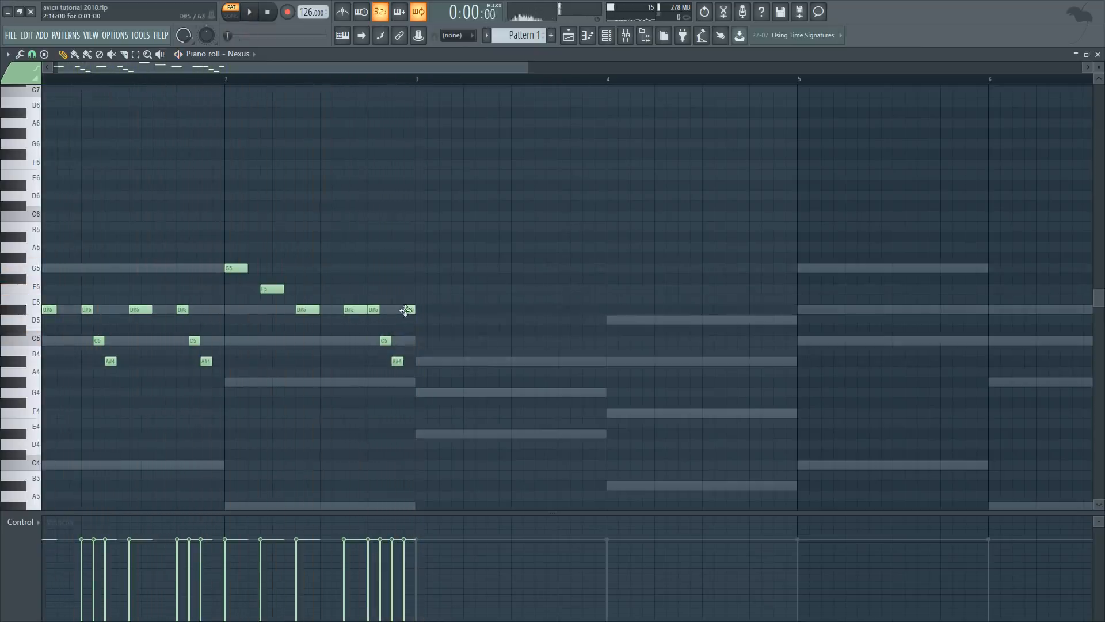
Step: Delete the last C5 note in bar 2 and shift the closing A#4 and D#5 notes one grid step earlier
{"action": "left_click_drag", "start_coordinate": [395, 364], "coordinate": [385, 363]}
{"action": "right_click", "coordinate": [385, 341]}
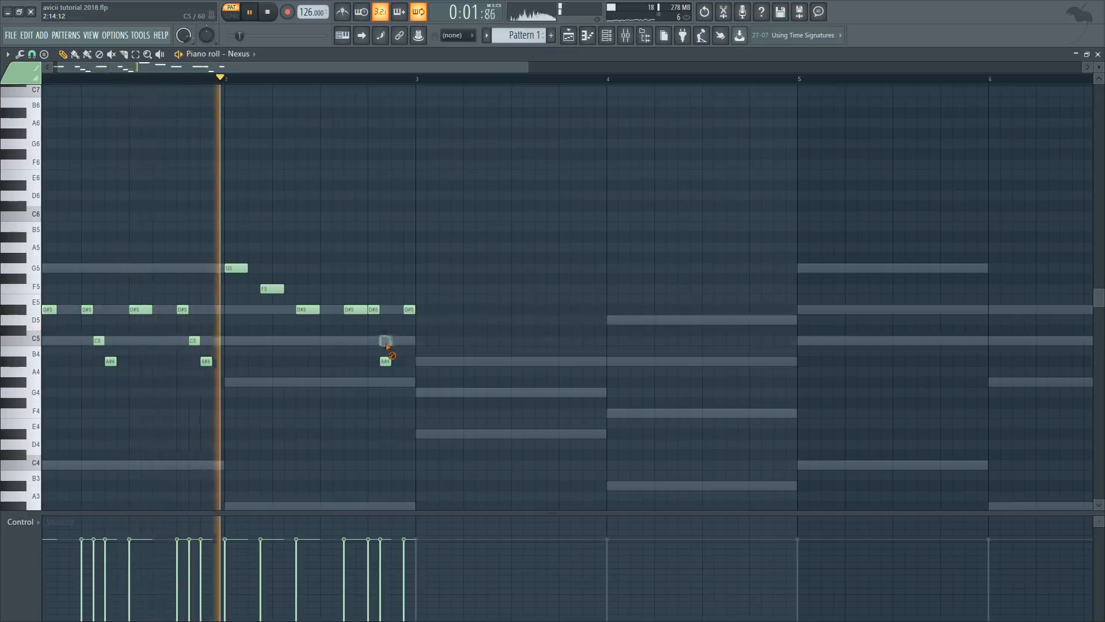
{"action": "left_click_drag", "start_coordinate": [409, 310], "coordinate": [398, 309]}
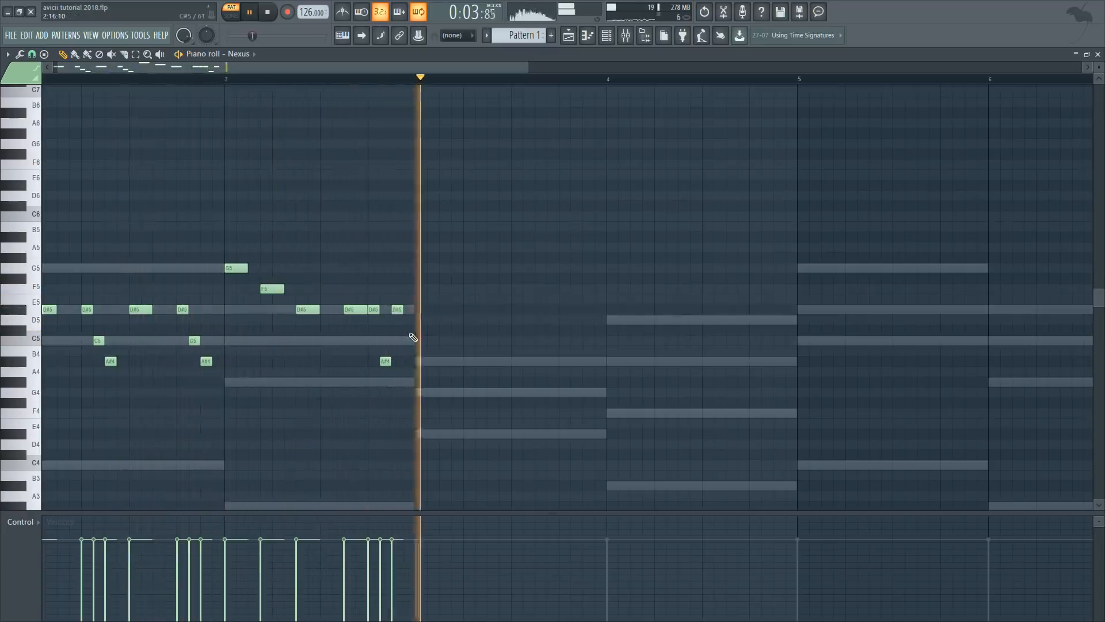
{"action": "key", "text": "space"}
{"action": "scroll", "coordinate": [220, 326], "scroll_direction": "down", "scroll_amount": 2}
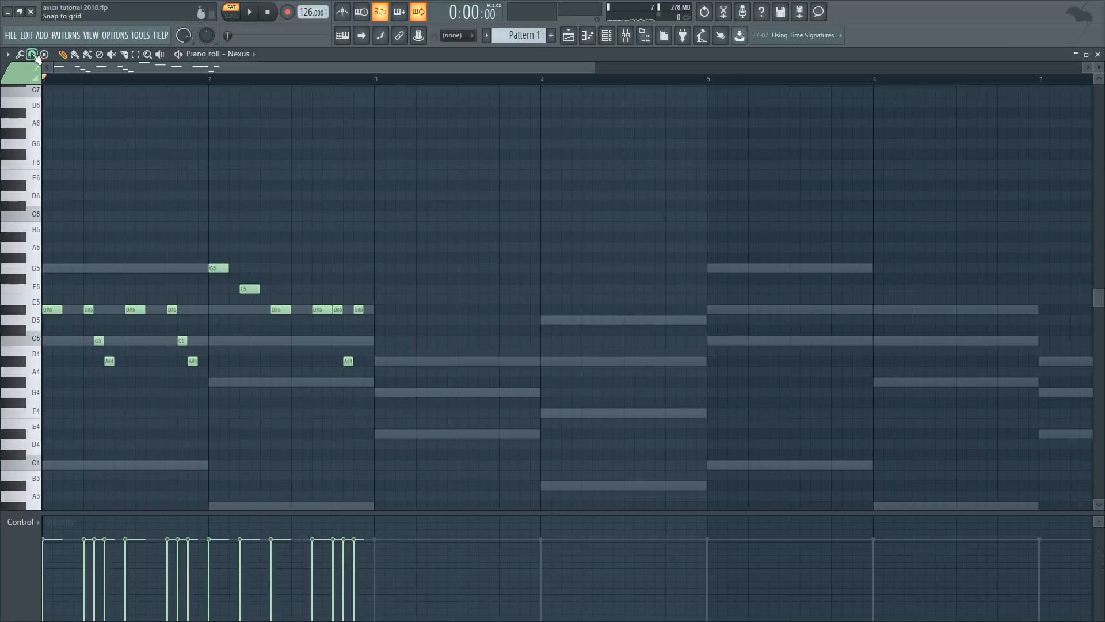
Step: Set the snap to 1/4 step and add a short F#5 grace note at the start of bar 2, shifting G5 right after it
{"action": "left_click", "coordinate": [32, 55]}
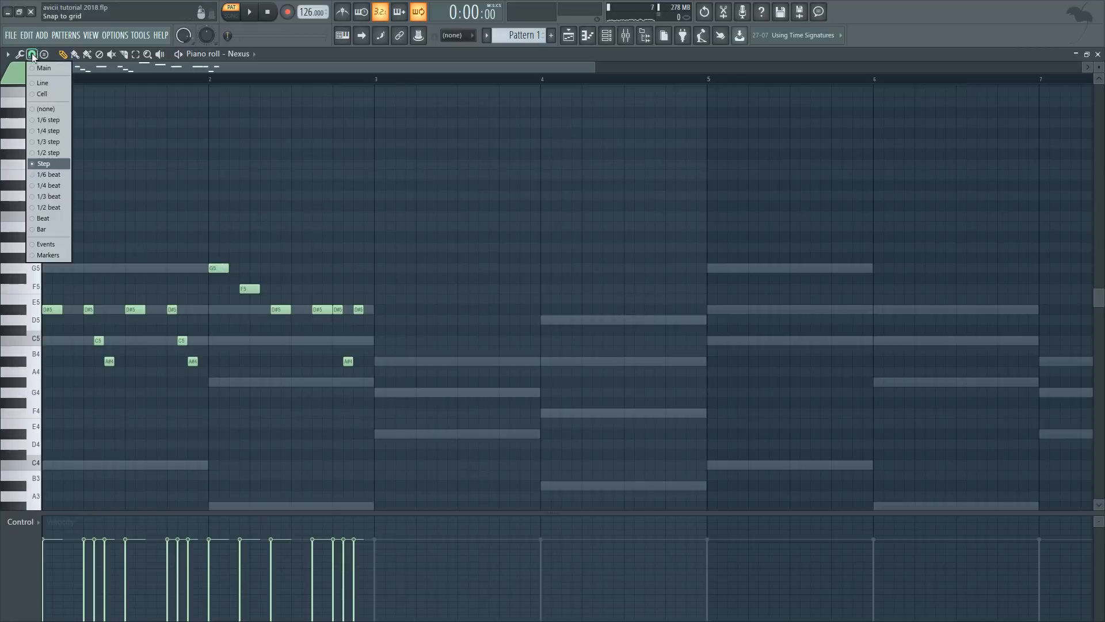
{"action": "left_click", "coordinate": [53, 132]}
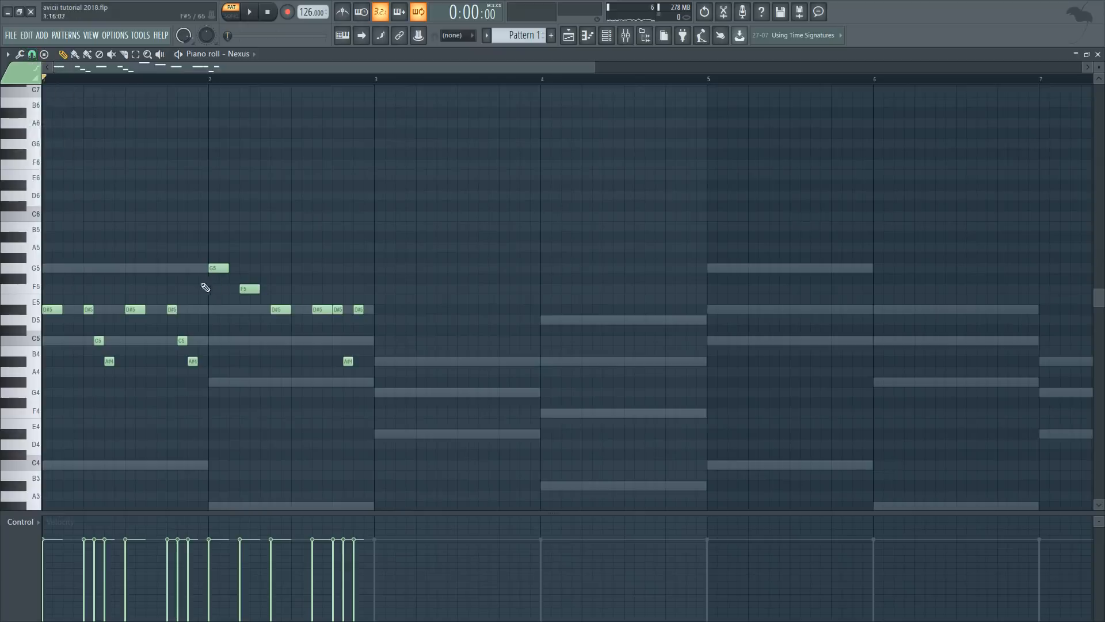
{"action": "scroll", "coordinate": [206, 285], "scroll_direction": "up", "scroll_amount": 4}
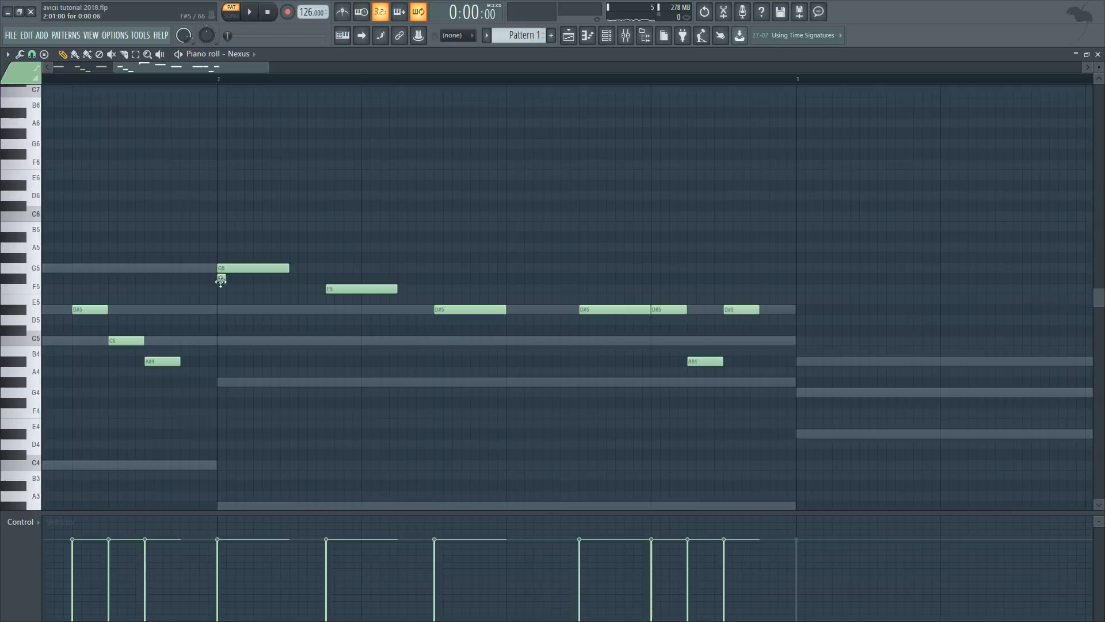
{"action": "scroll", "coordinate": [221, 280], "scroll_direction": "down", "scroll_amount": 3}
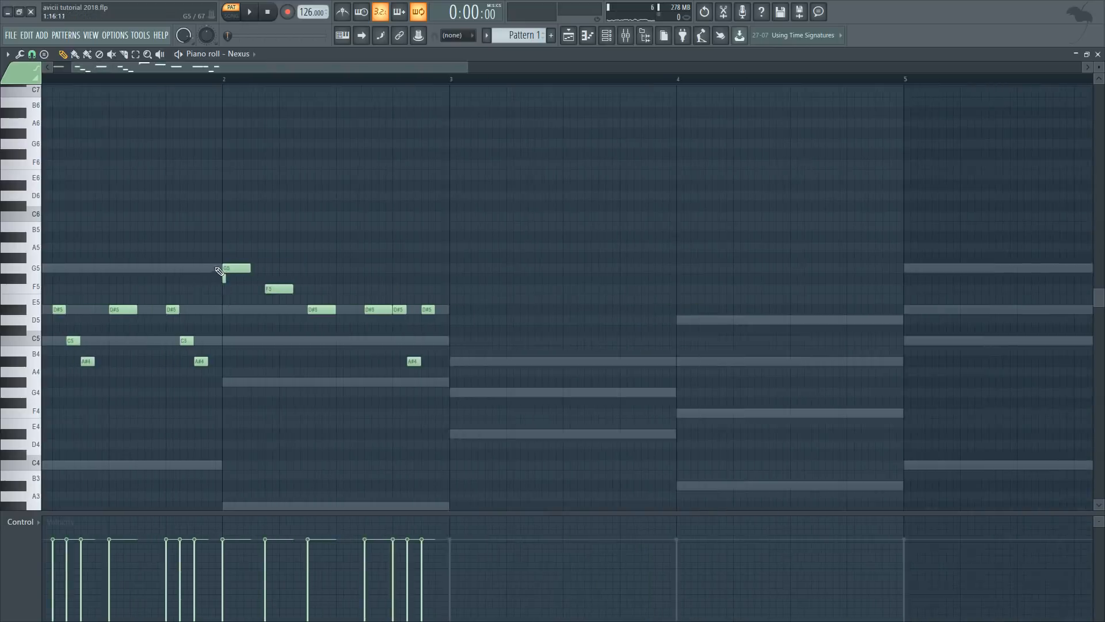
{"action": "scroll", "coordinate": [216, 281], "scroll_direction": "up", "scroll_amount": 3}
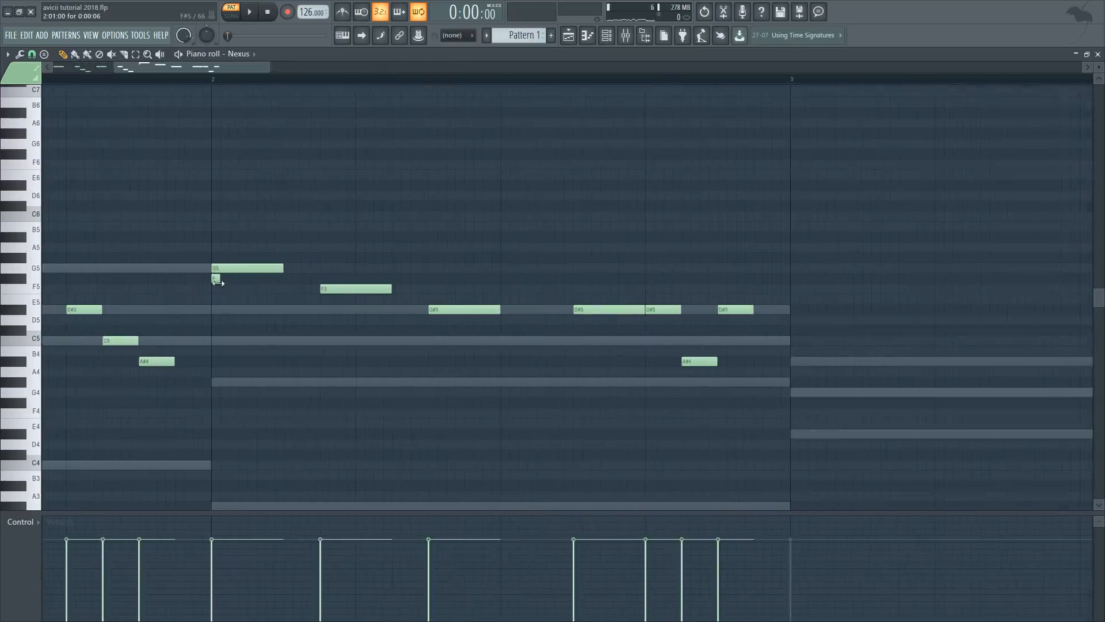
{"action": "scroll", "coordinate": [216, 282], "scroll_direction": "up", "scroll_amount": 2}
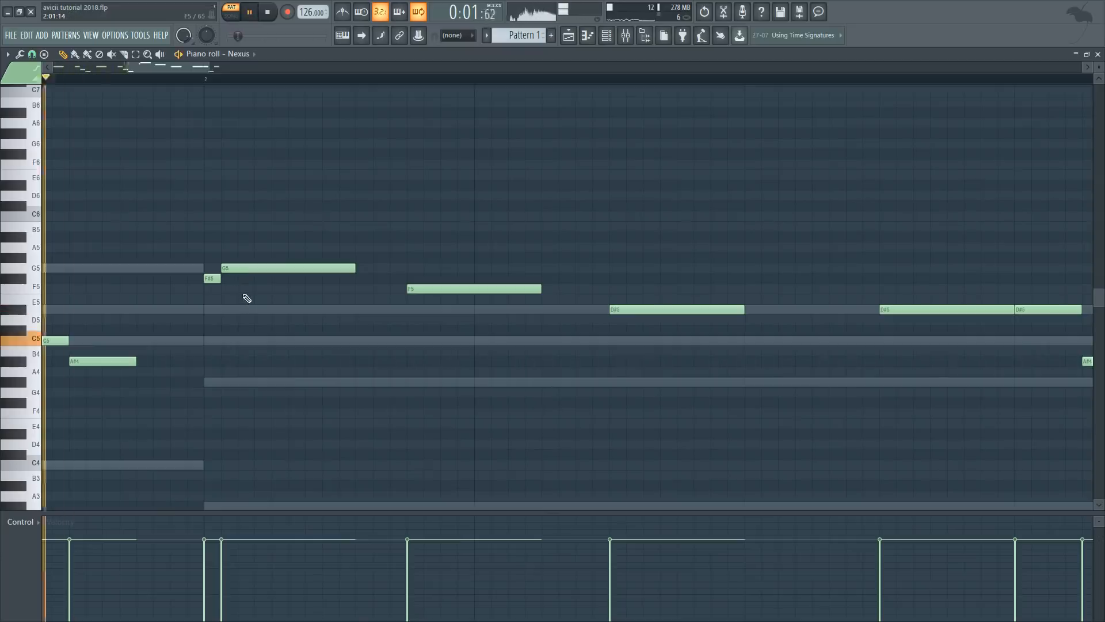
Step: Lengthen the F#5 grace note to half a step, shift G5 to start after it, and audition the phrase
{"action": "key", "text": "space"}
{"action": "scroll", "coordinate": [247, 288], "scroll_direction": "down", "scroll_amount": 2}
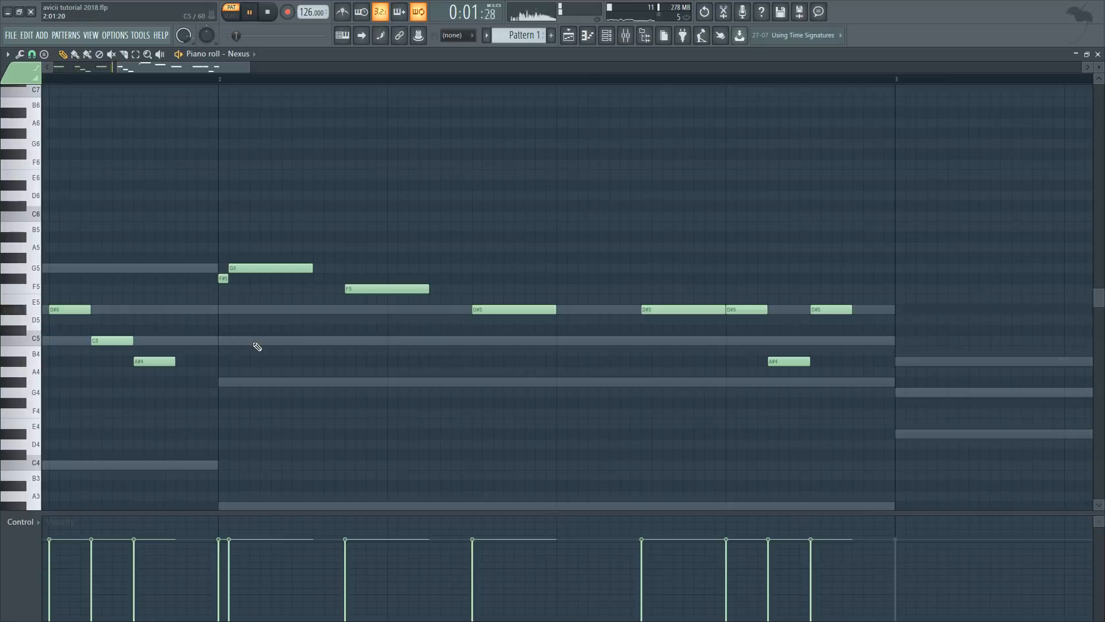
{"action": "key", "text": "space"}
{"action": "key", "text": "space"}
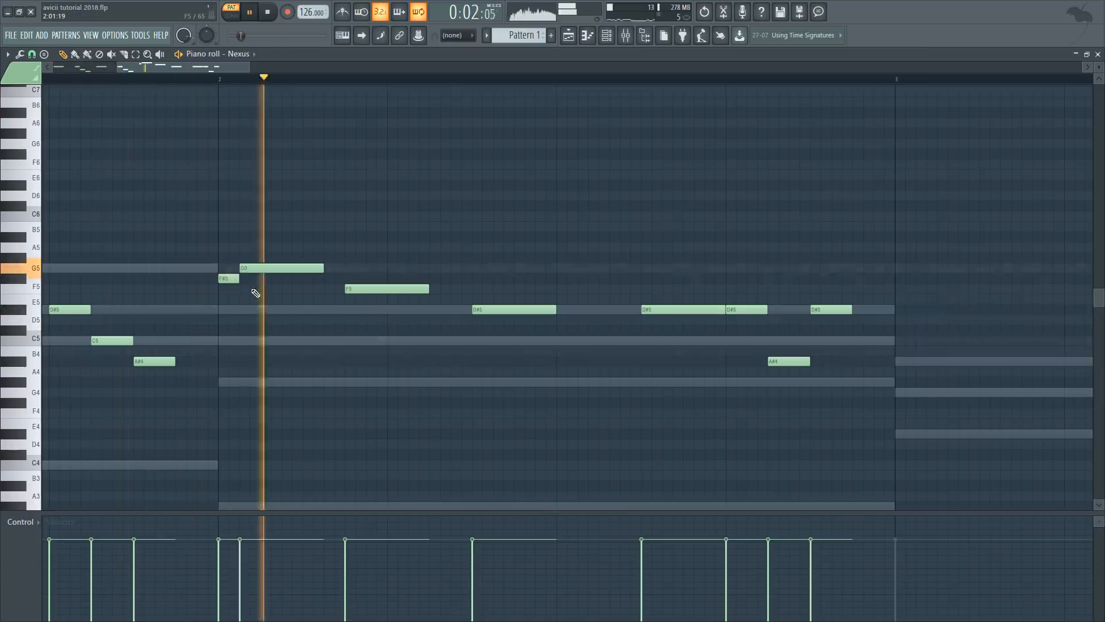
{"action": "scroll", "coordinate": [608, 329], "scroll_direction": "down", "scroll_amount": 5, "text": "ctrl"}
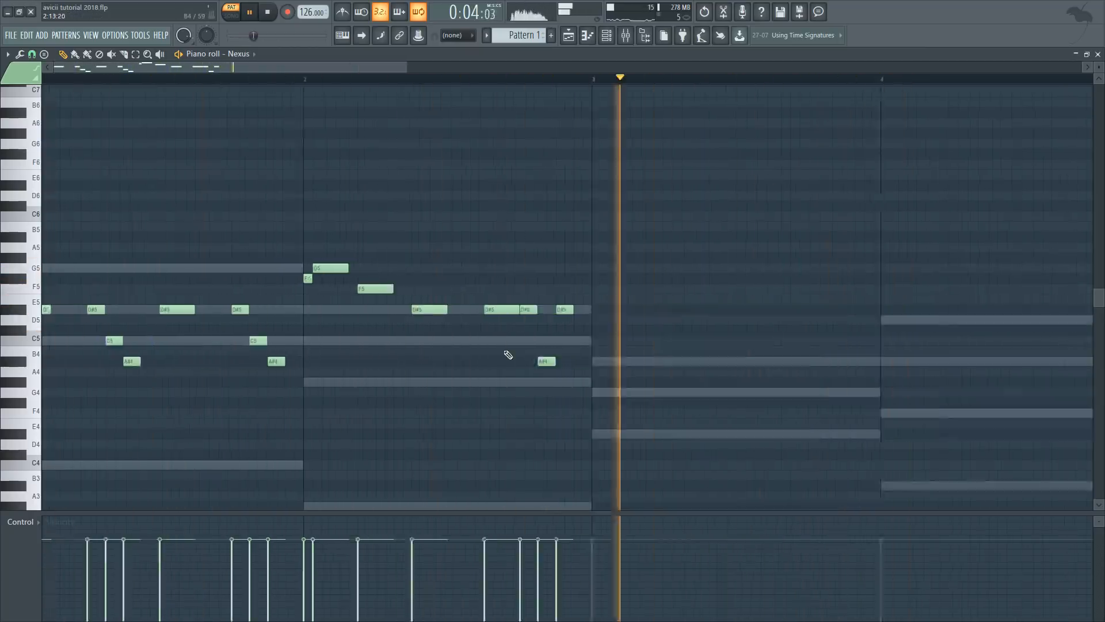
{"action": "key", "text": "space"}
{"action": "key", "text": "space"}
Step: Duplicate the entire two-bar melody into bars 3 and 4 and play it back
{"action": "left_click_drag", "start_coordinate": [382, 429], "coordinate": [49, 250]}
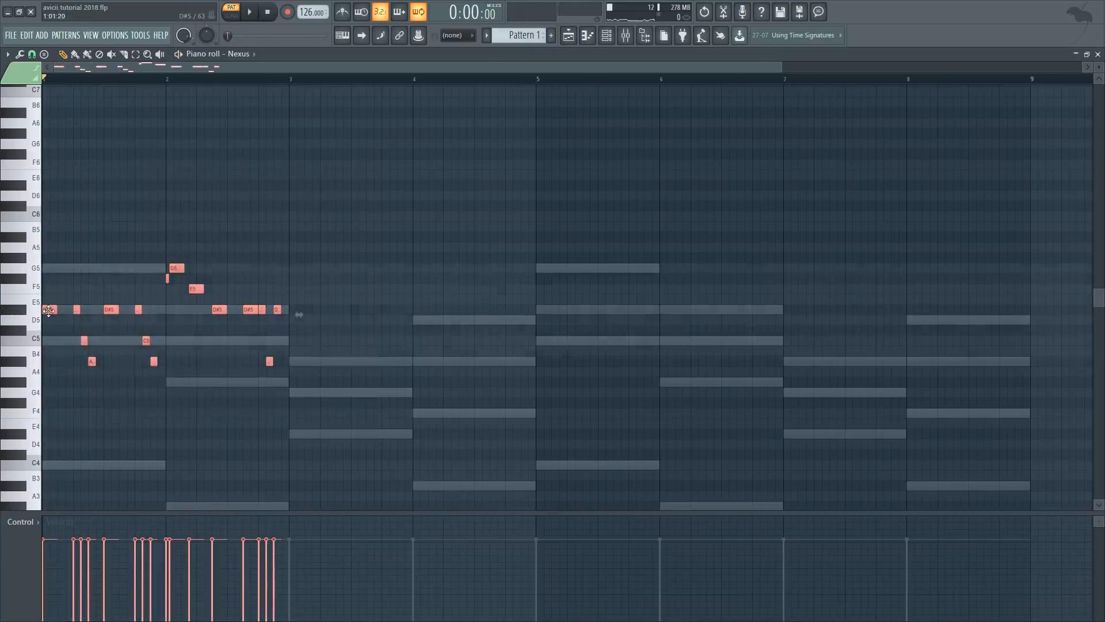
{"action": "key", "text": "ctrl+b"}
{"action": "key", "text": "space"}
{"action": "scroll", "coordinate": [301, 431], "scroll_direction": "up", "scroll_amount": 1, "text": "ctrl"}
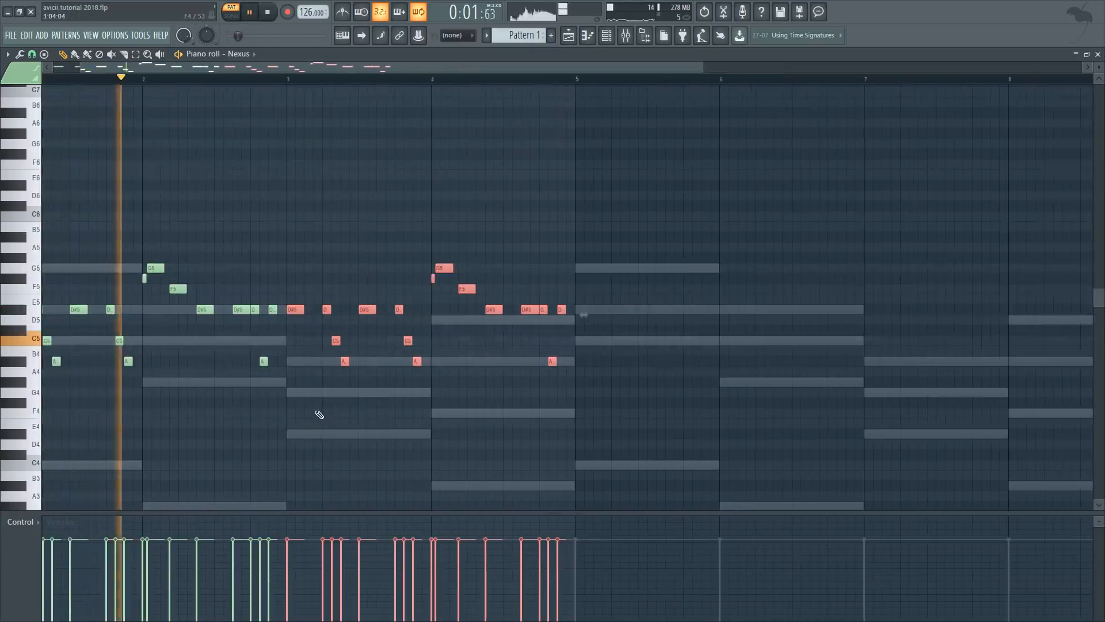
{"action": "scroll", "coordinate": [318, 413], "scroll_direction": "down", "scroll_amount": 1, "text": "ctrl"}
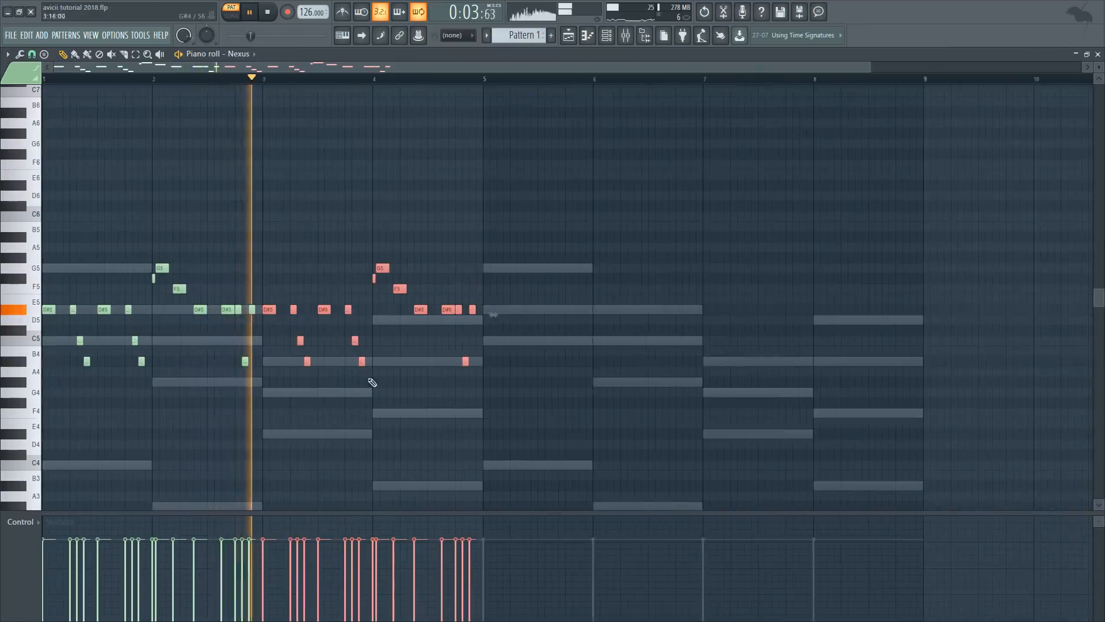
Step: Lower the grace note and G5 opening bar 4 to B4 and C5, auditioning them from bar 3
{"action": "scroll", "coordinate": [374, 393], "scroll_direction": "up", "scroll_amount": 2, "text": "ctrl"}
{"action": "left_click", "coordinate": [414, 371], "text": "ctrl"}
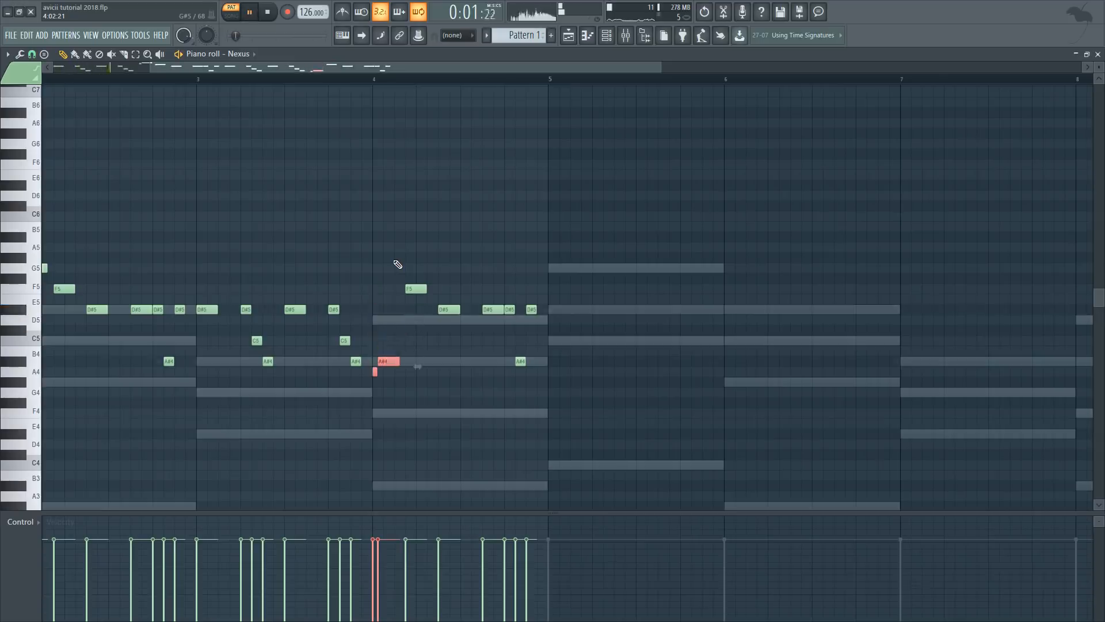
{"action": "scroll", "coordinate": [305, 90], "scroll_direction": "up", "scroll_amount": 1}
{"action": "left_click", "coordinate": [308, 86]}
{"action": "key", "text": "space"}
{"action": "key", "text": "space"}
{"action": "key", "text": "space"}
{"action": "key", "text": "space"}
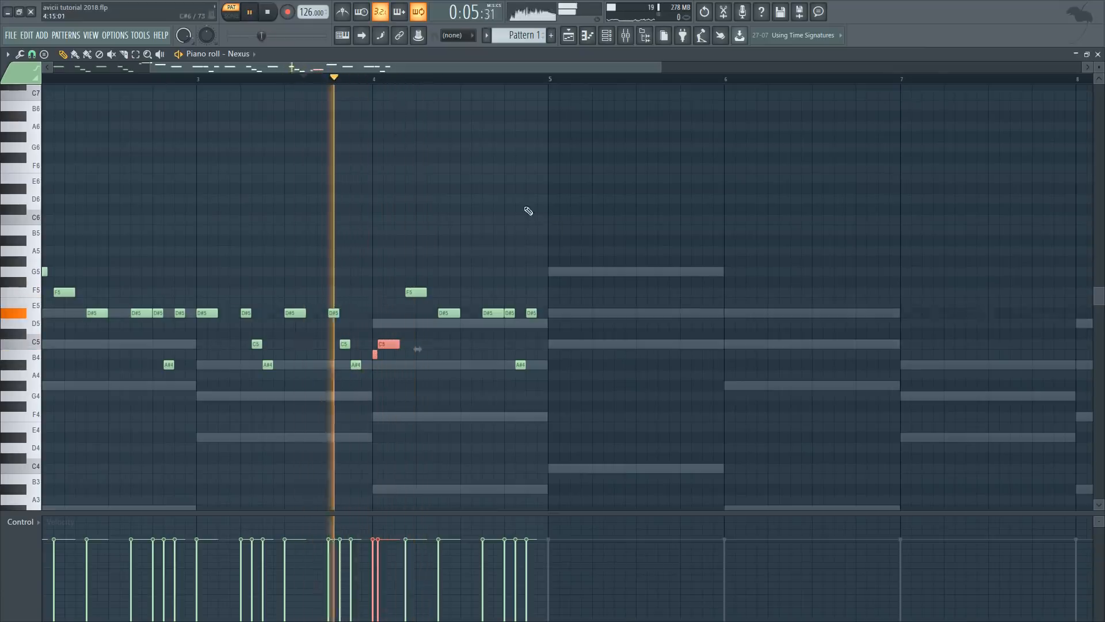
Step: Lower the F5 note in bar 4 to A#4, checking it in playback
{"action": "left_click", "coordinate": [420, 365]}
{"action": "key", "text": "ctrl+z"}
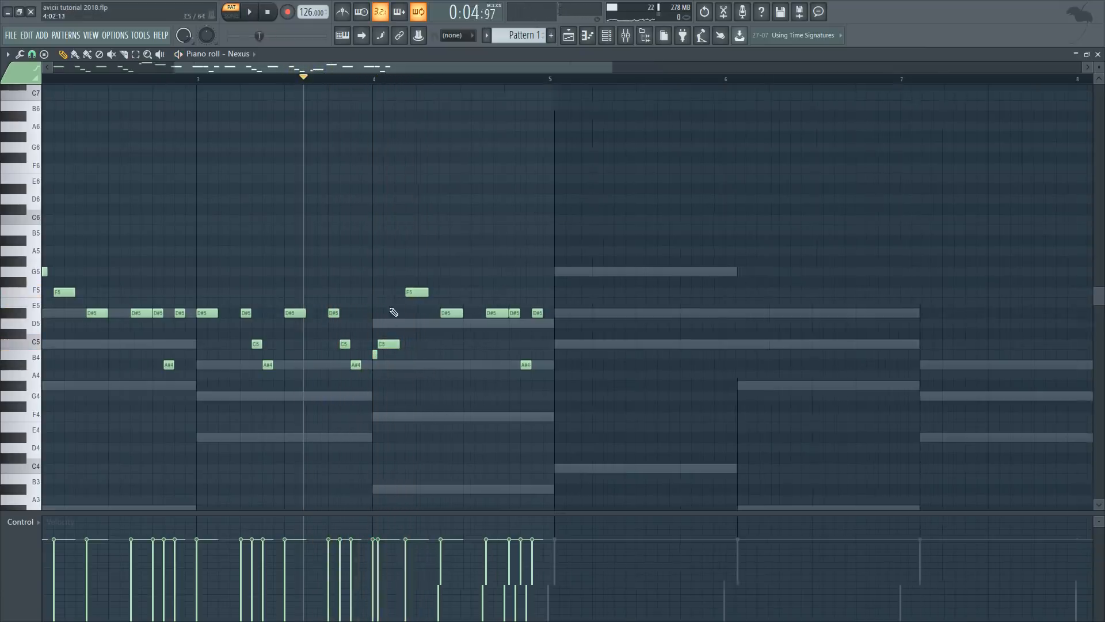
{"action": "scroll", "coordinate": [395, 309], "scroll_direction": "up", "scroll_amount": 2}
{"action": "key", "text": "space"}
{"action": "key", "text": "space"}
{"action": "left_click", "coordinate": [424, 292]}
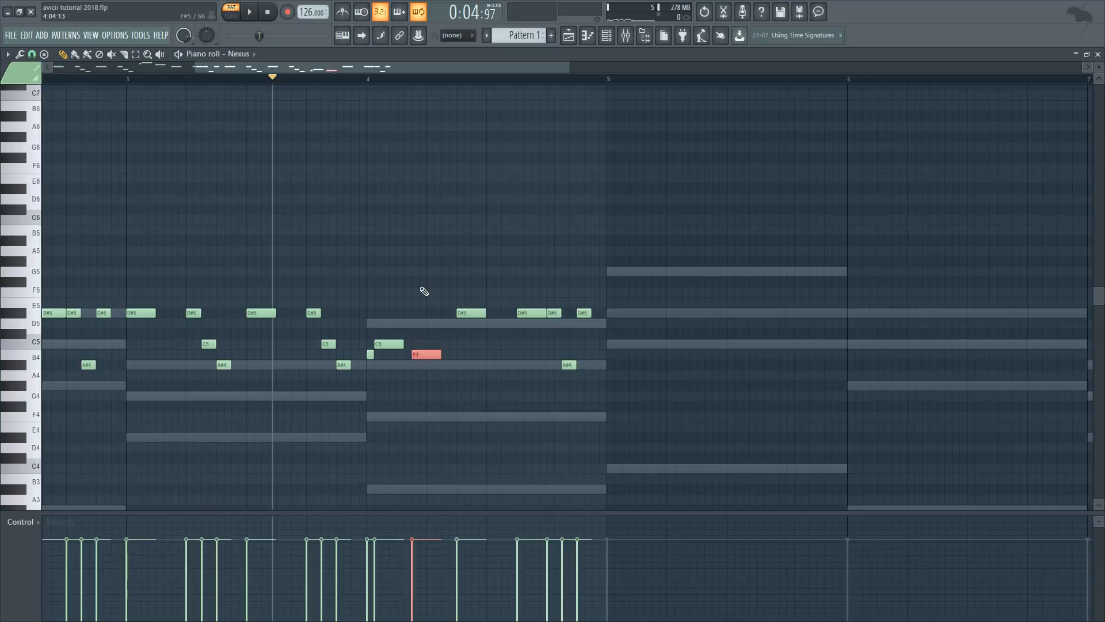
{"action": "key", "text": "space"}
{"action": "key", "text": "Down"}
Step: Lower the two-step D#5 note following A#4 in bar 4 to G4 and audition it
{"action": "key", "text": "Down"}
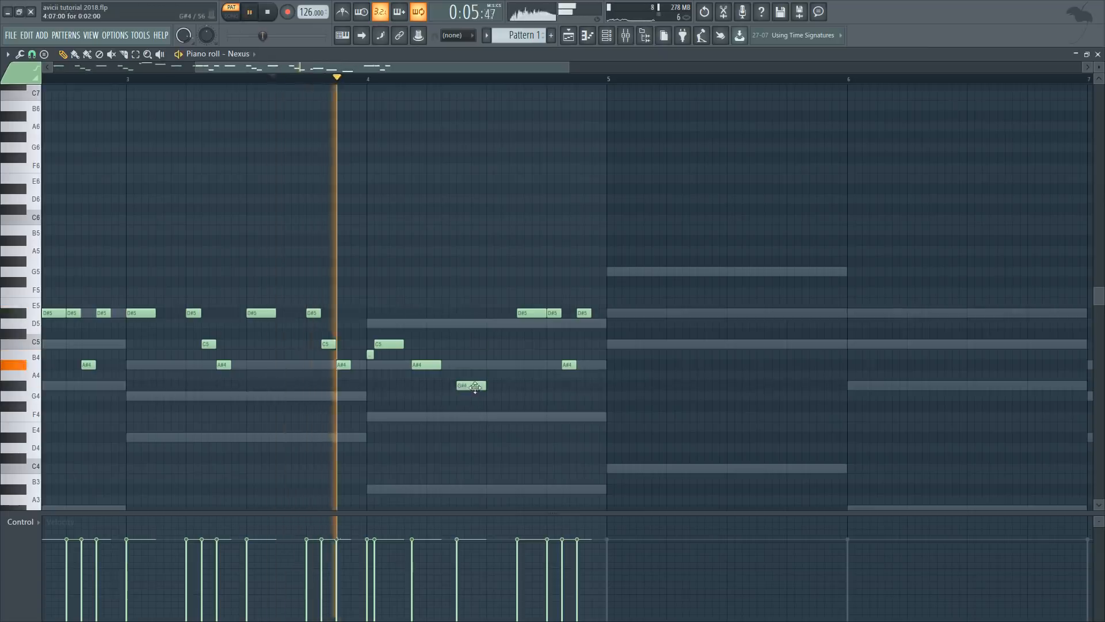
{"action": "key", "text": "space"}
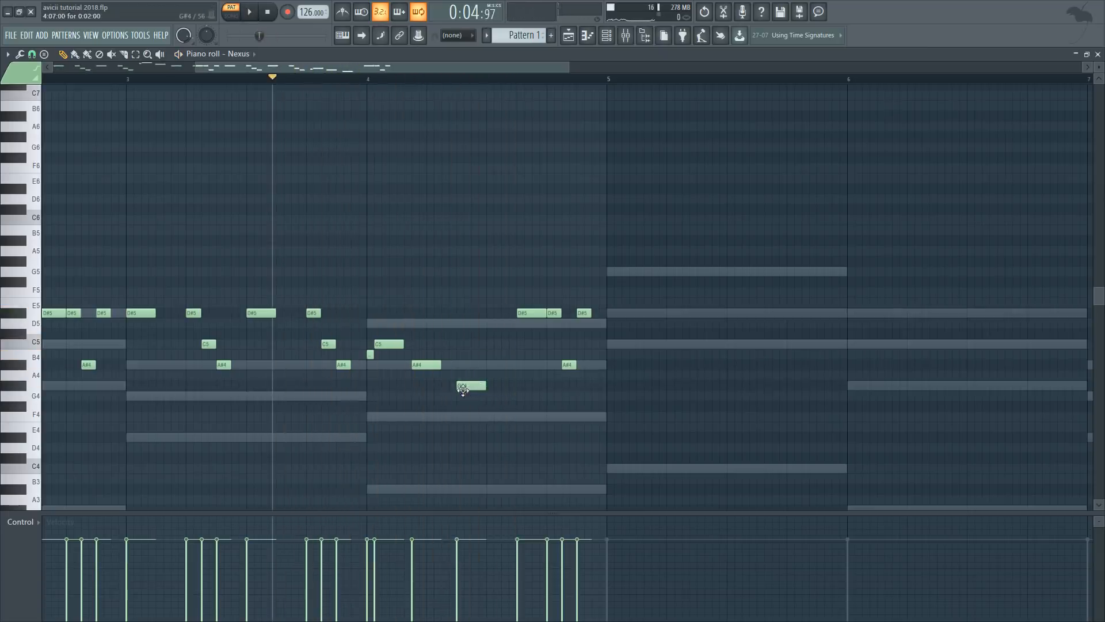
{"action": "left_click_drag", "start_coordinate": [465, 396], "coordinate": [469, 396]}
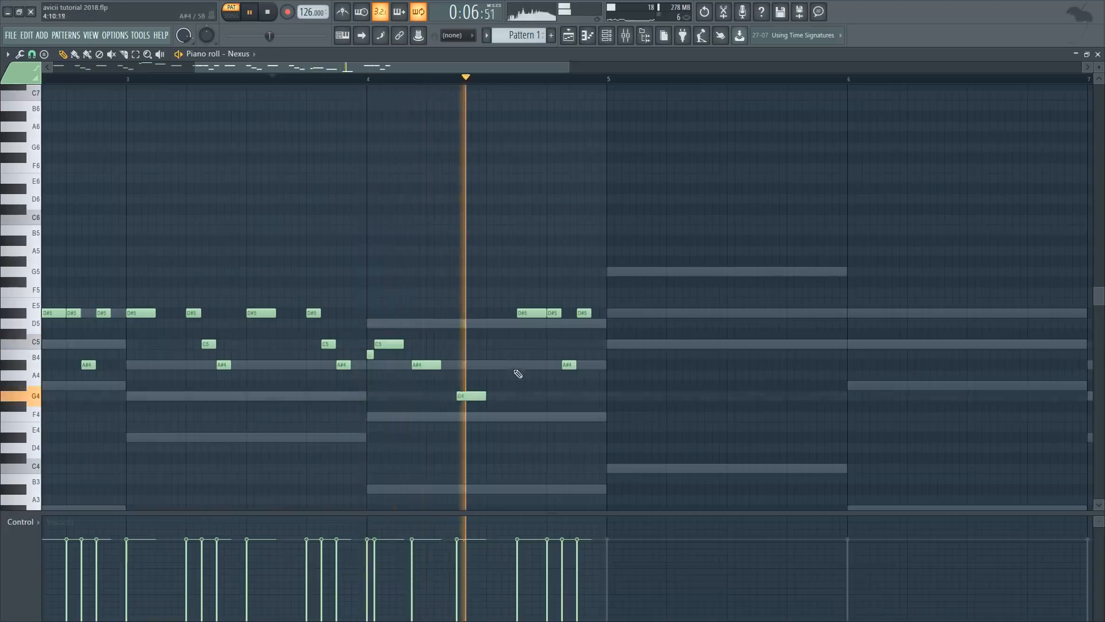
{"action": "key", "text": "space"}
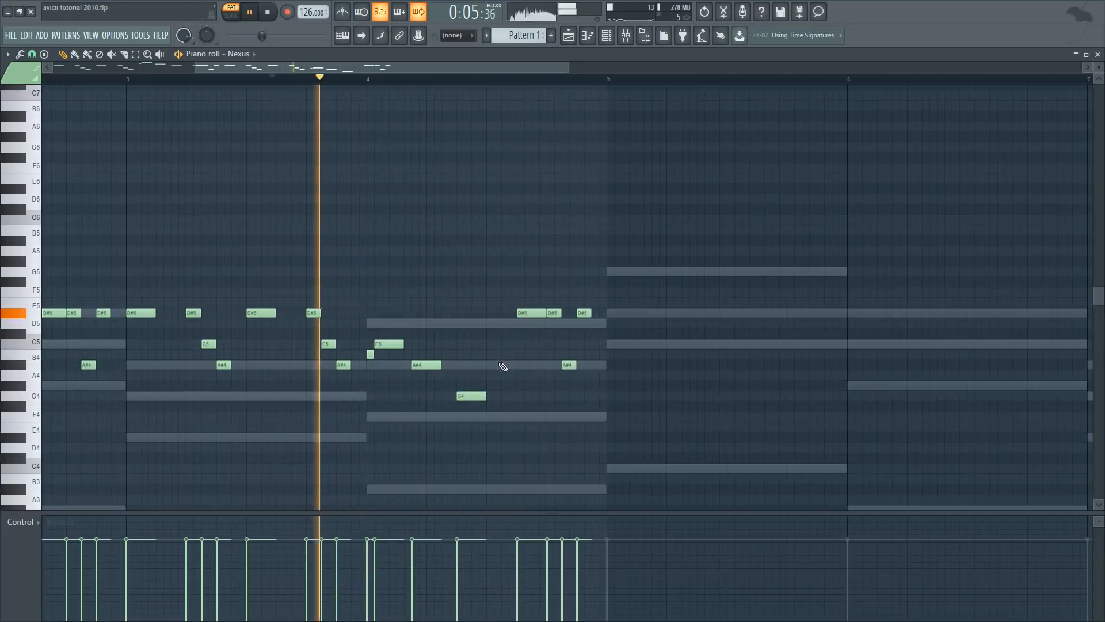
Step: Rework the run in the second half of bar 4 into one-step A#4, G4 and F#4 notes, starting the A#4 slightly earlier
{"action": "left_click", "coordinate": [515, 365]}
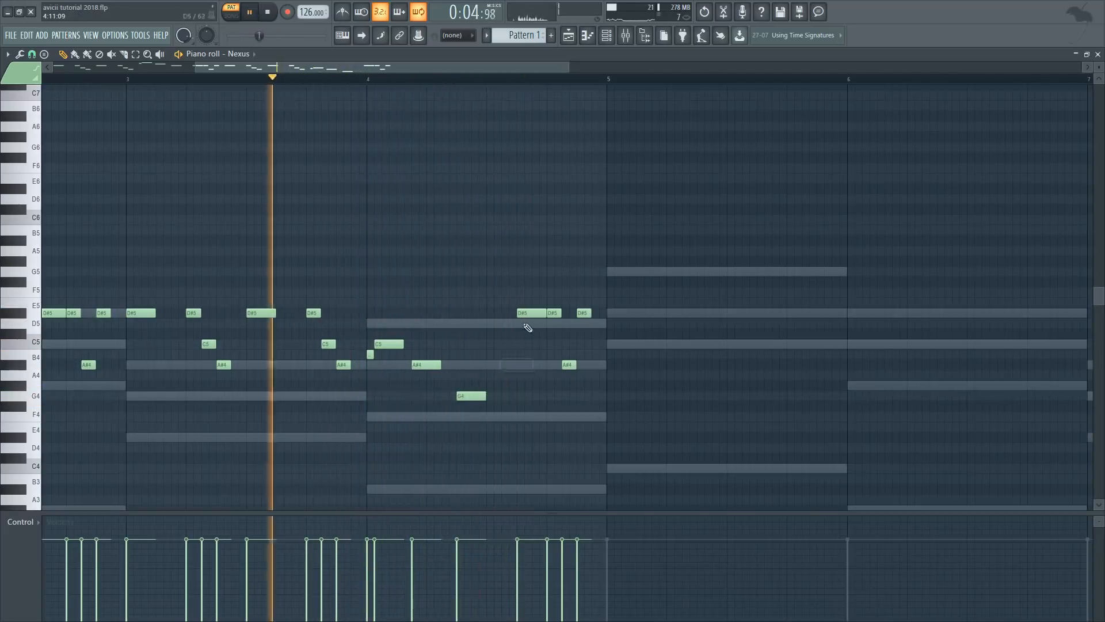
{"action": "scroll", "coordinate": [547, 380], "scroll_direction": "up", "scroll_amount": 2}
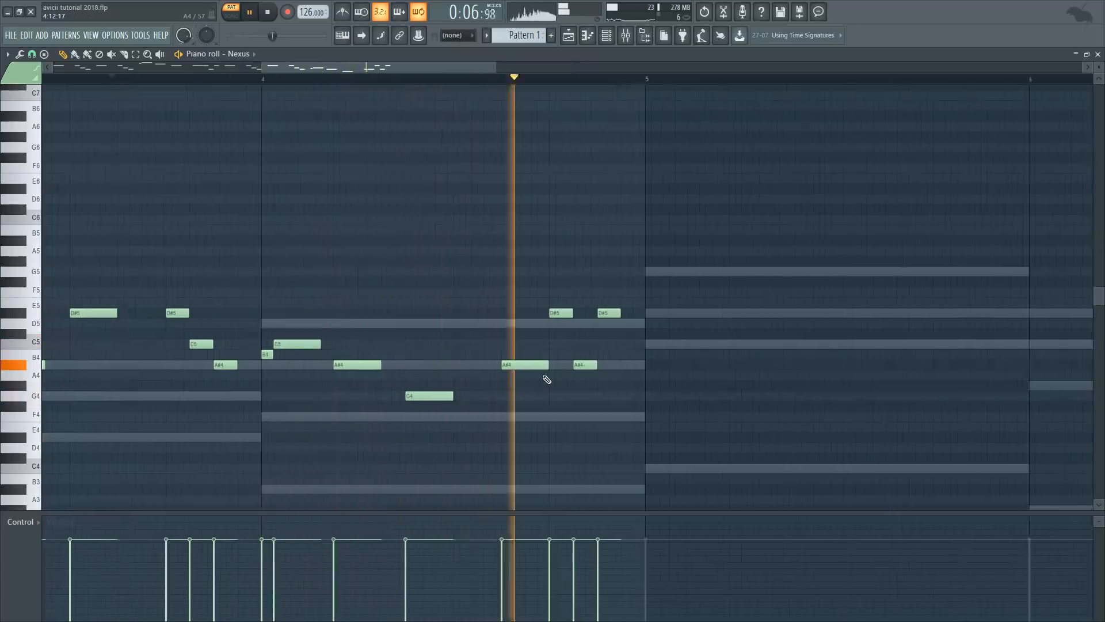
{"action": "left_click_drag", "start_coordinate": [548, 365], "coordinate": [525, 365]}
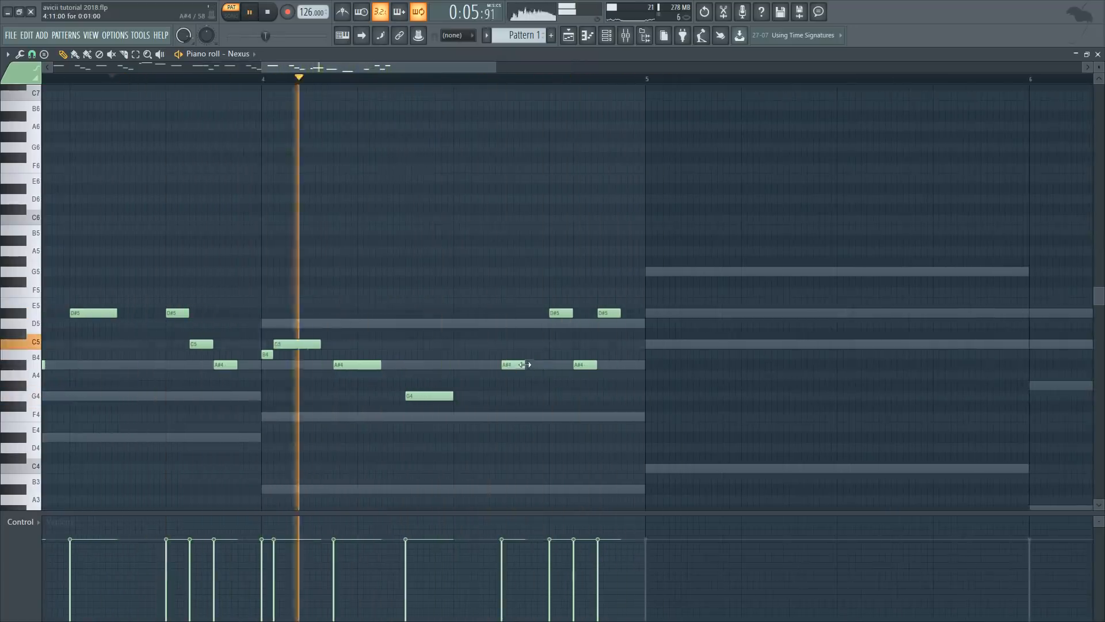
{"action": "left_click_drag", "start_coordinate": [560, 313], "coordinate": [560, 396]}
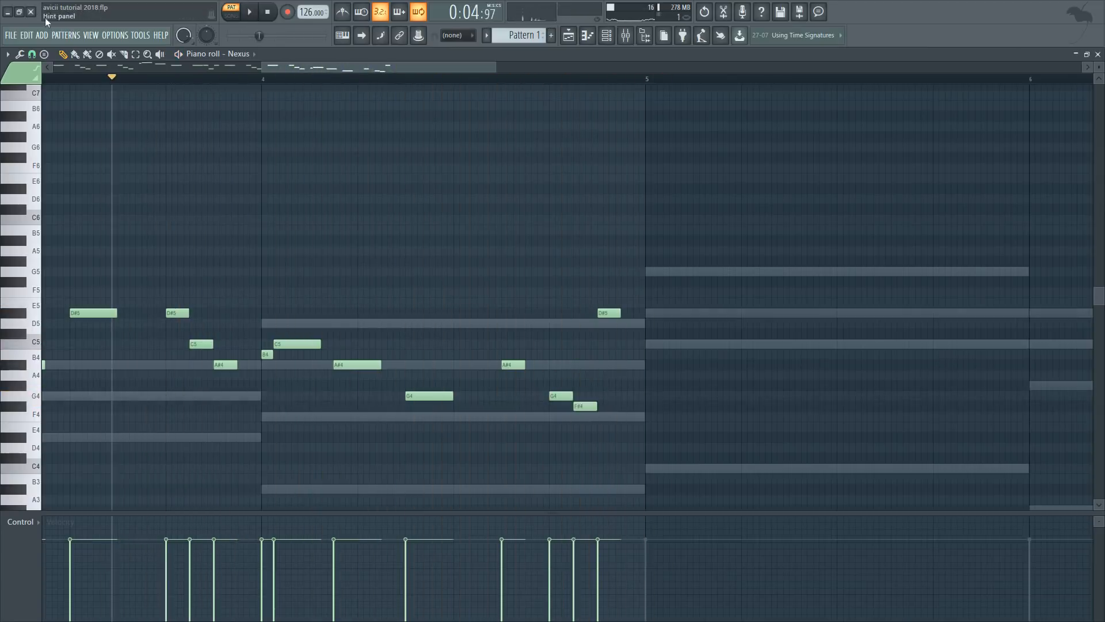
Step: Set the snap to Step, move bar 4's F#4 one step later, and replace the closing D#5 with a G4 at the bar's end
{"action": "left_click", "coordinate": [36, 56]}
{"action": "left_click", "coordinate": [48, 166]}
{"action": "key", "text": "space"}
{"action": "left_click_drag", "start_coordinate": [577, 409], "coordinate": [601, 411]}
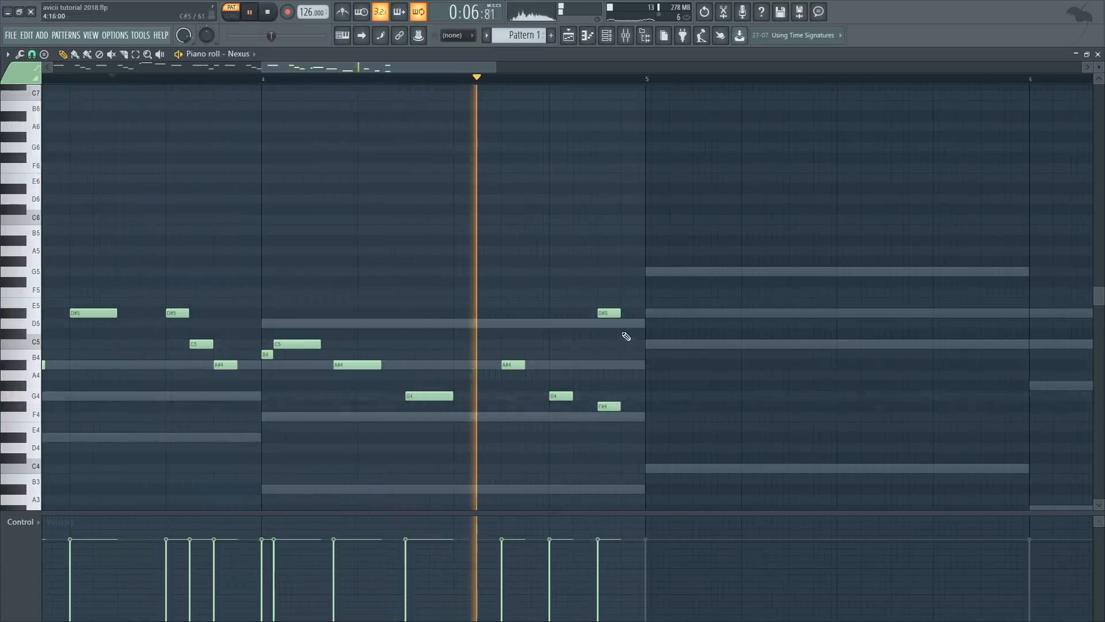
{"action": "right_click", "coordinate": [607, 313]}
{"action": "left_click_drag", "start_coordinate": [624, 365], "coordinate": [616, 401]}
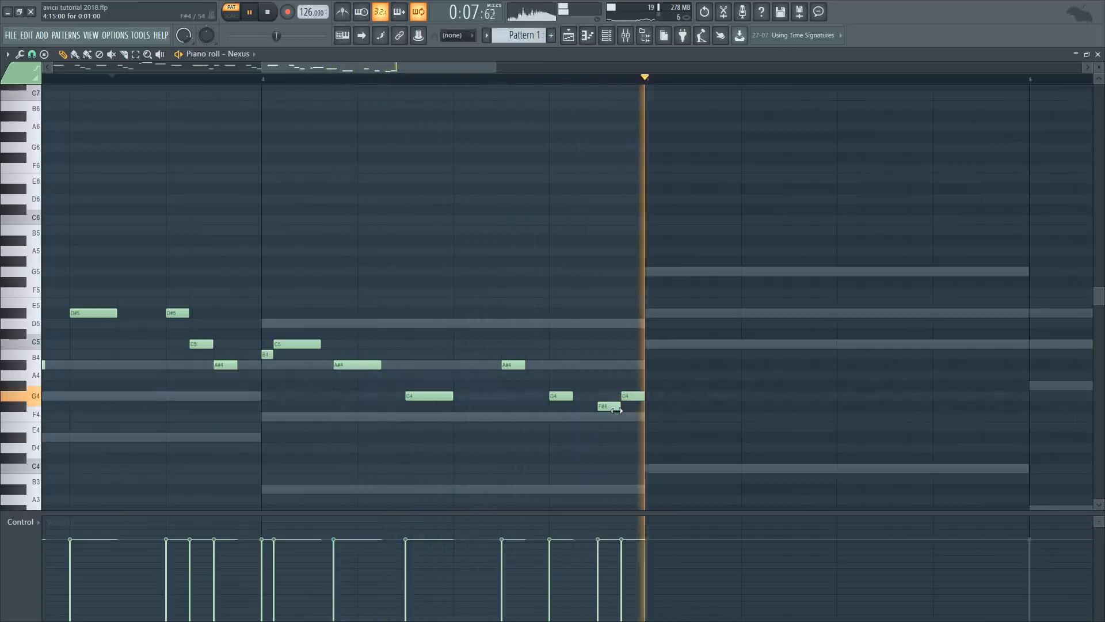
Step: Change the last two notes of bar 4 to F4 and A#4, and lengthen the A#4 and G4 before them to two steps
{"action": "scroll", "coordinate": [617, 405], "scroll_direction": "up", "scroll_amount": 3}
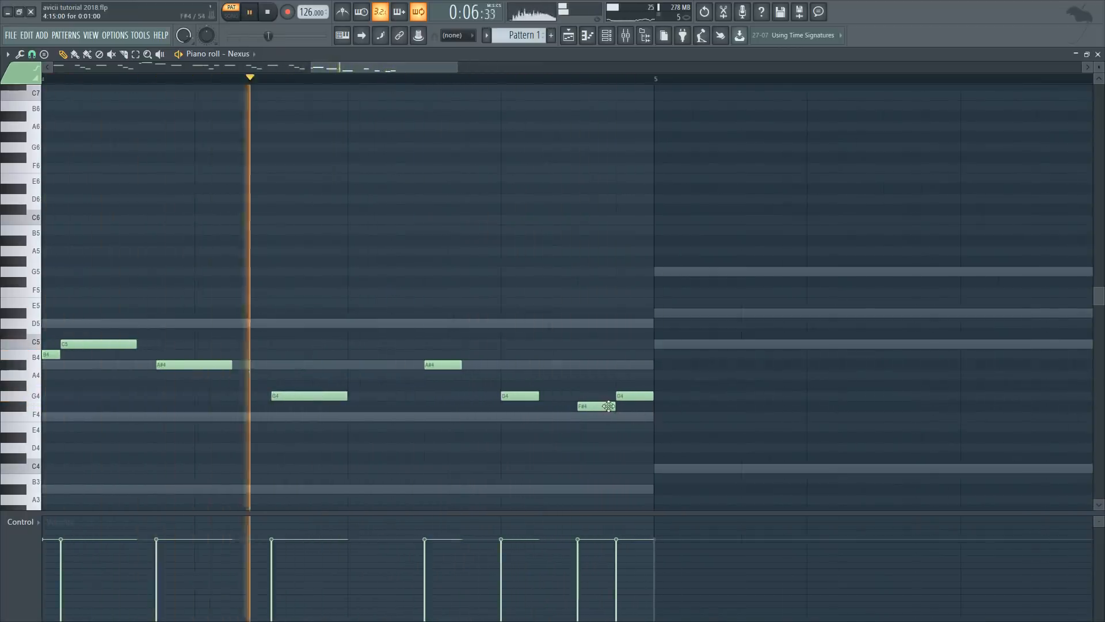
{"action": "left_click_drag", "start_coordinate": [599, 406], "coordinate": [596, 427]}
{"action": "key", "text": "space"}
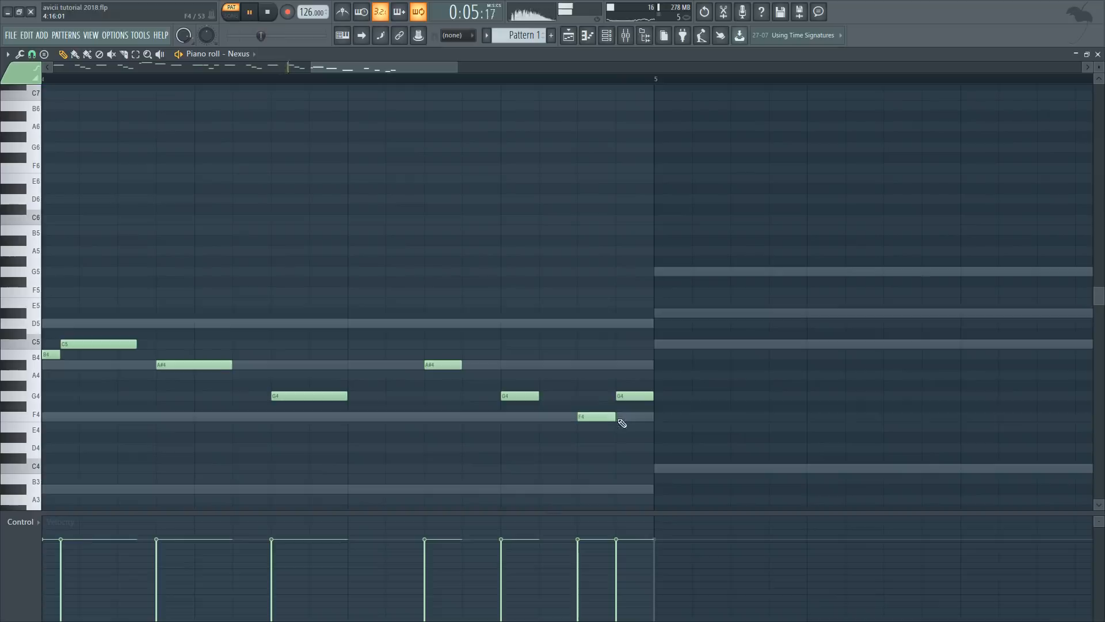
{"action": "left_click_drag", "start_coordinate": [633, 396], "coordinate": [633, 365]}
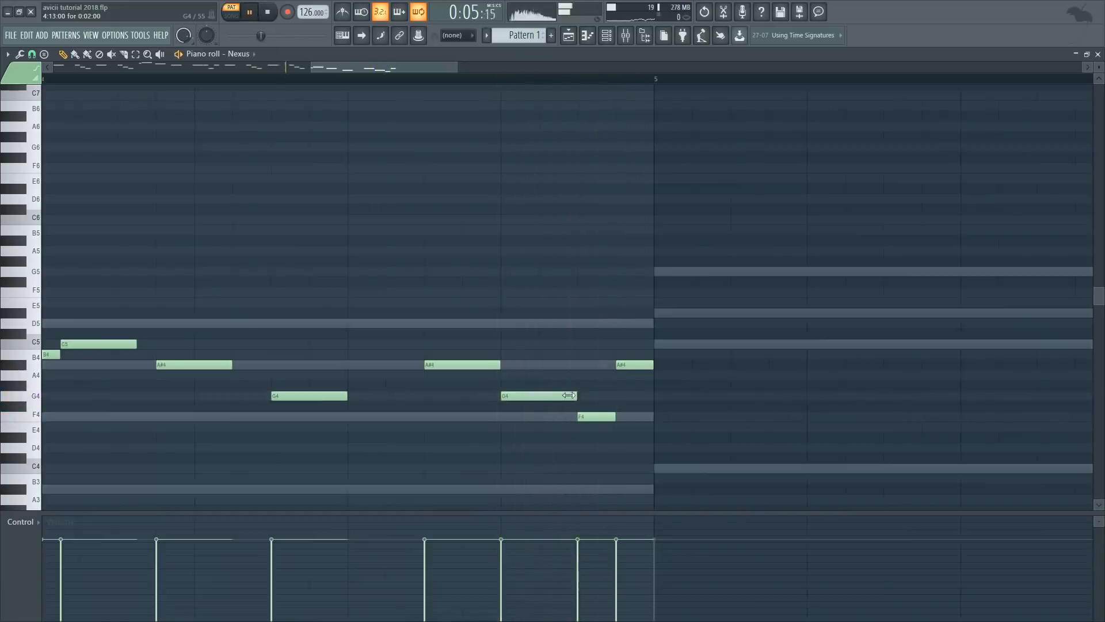
Step: Lengthen the first A#4 and G4 notes in bar 4 to nearly fill their gaps, and play the melody from the start
{"action": "scroll", "coordinate": [558, 396], "scroll_direction": "down", "scroll_amount": 3}
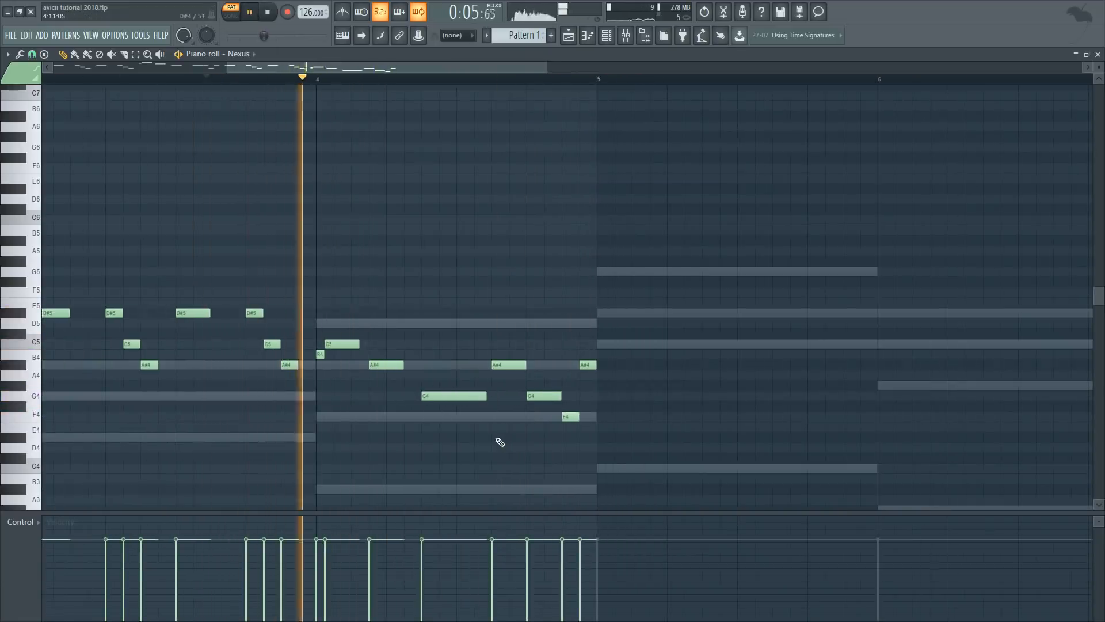
{"action": "left_click_drag", "start_coordinate": [404, 365], "coordinate": [413, 365]}
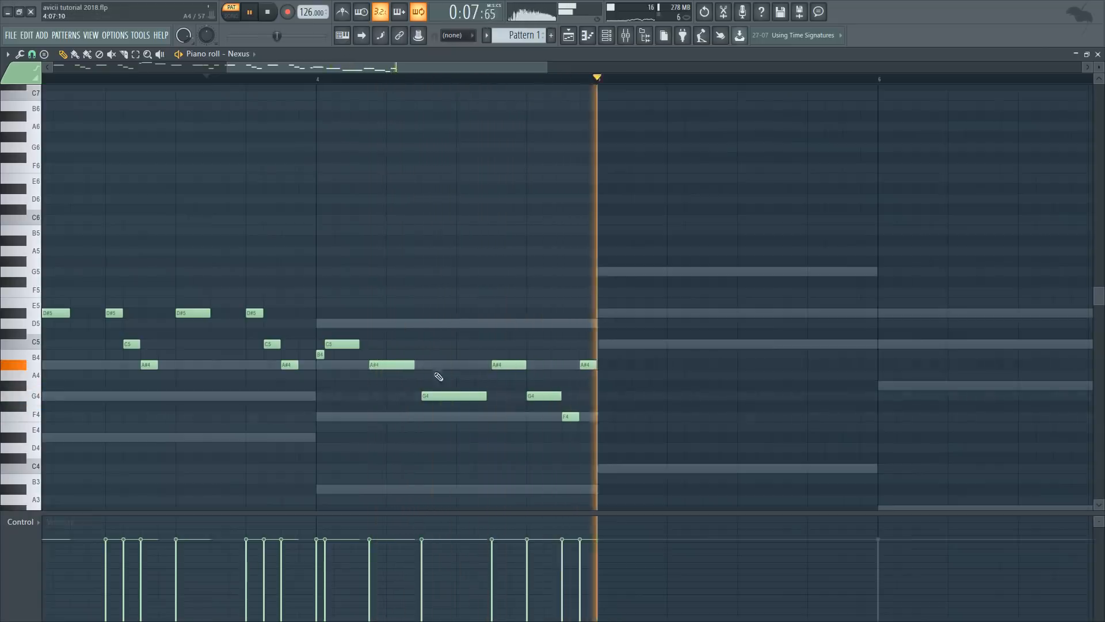
{"action": "scroll", "coordinate": [582, 390], "scroll_direction": "down", "scroll_amount": 5}
{"action": "key", "text": "space"}
{"action": "left_click", "coordinate": [94, 79]}
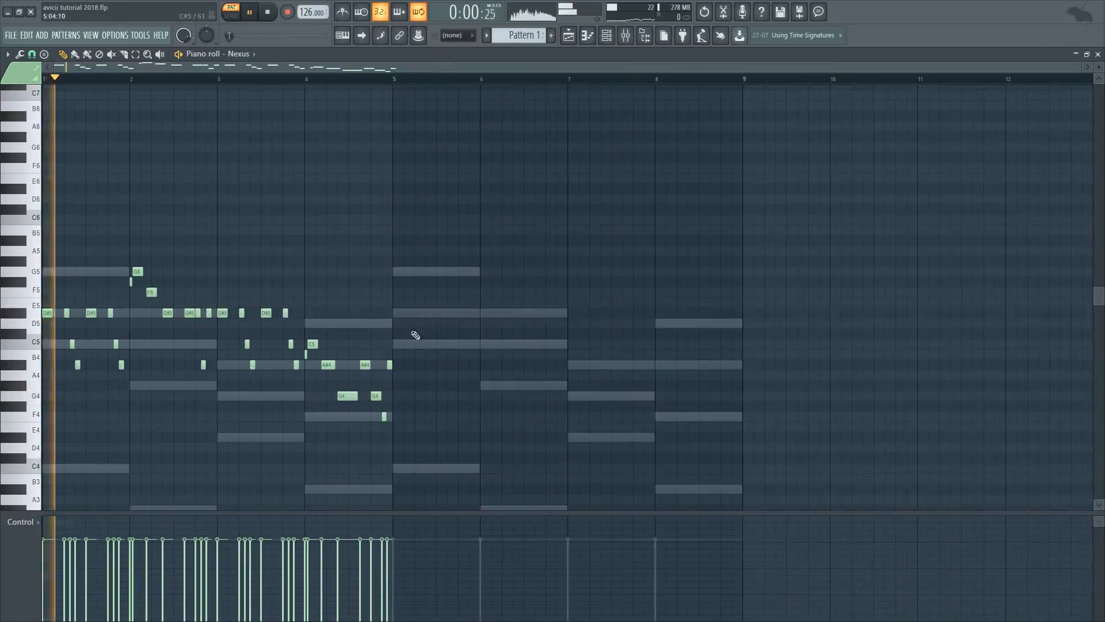
Step: Lengthen the G5, F5 and following D#5 notes in bar 2 to close the gaps between them, checking in playback
{"action": "scroll", "coordinate": [490, 348], "scroll_direction": "up", "scroll_amount": 5}
{"action": "scroll", "coordinate": [345, 397], "scroll_direction": "down", "scroll_amount": 5}
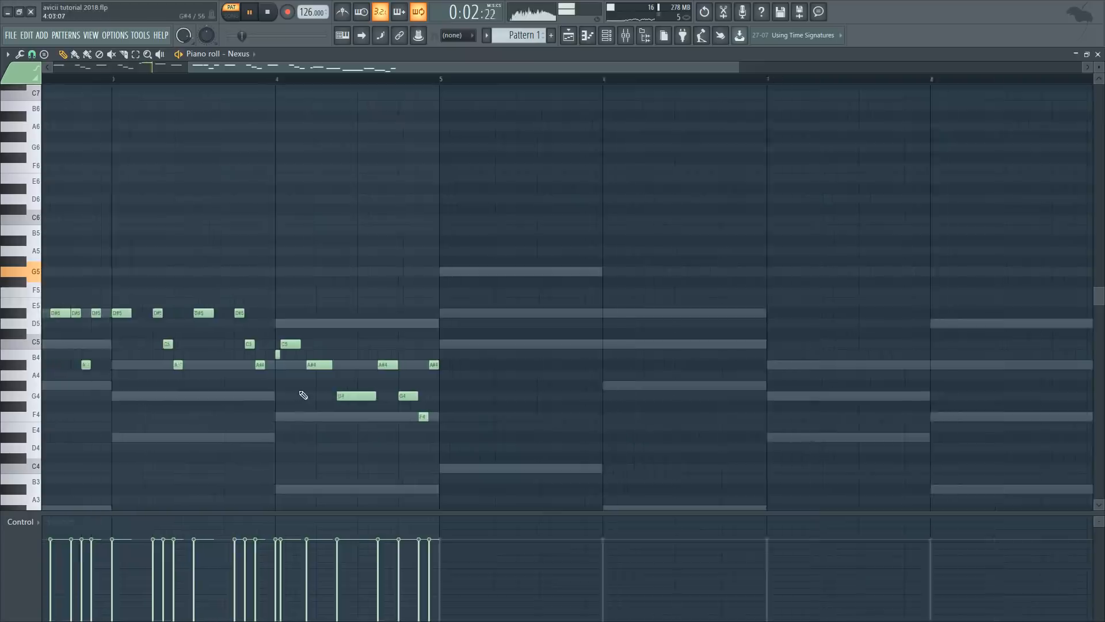
{"action": "scroll", "coordinate": [75, 333], "scroll_direction": "up", "scroll_amount": 5}
{"action": "key", "text": "space"}
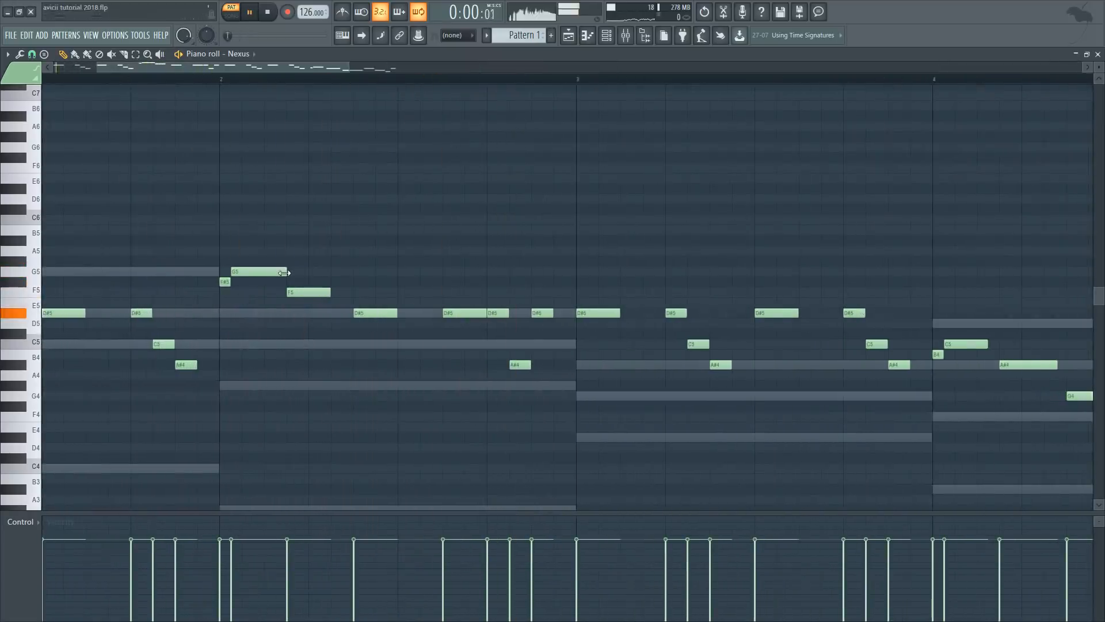
{"action": "left_click_drag", "start_coordinate": [345, 297], "coordinate": [417, 313]}
{"action": "key", "text": "space"}
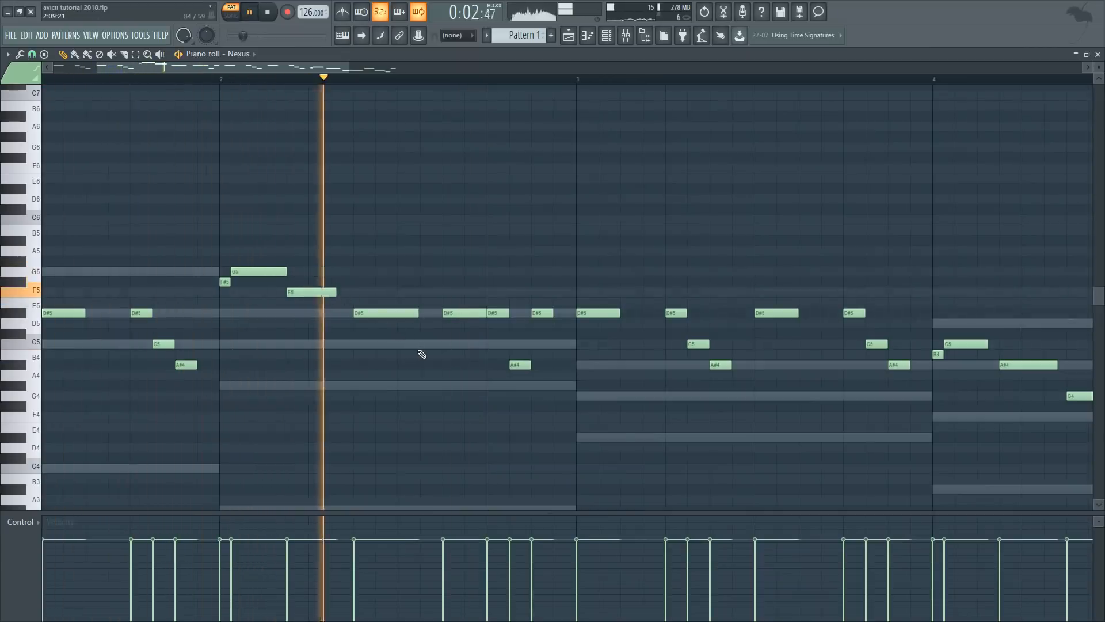
Step: Duplicate the four-bar Nexus melody into bars 5 to 8, starting the copy at bar 5
{"action": "scroll", "coordinate": [529, 376], "scroll_direction": "down", "scroll_amount": 3}
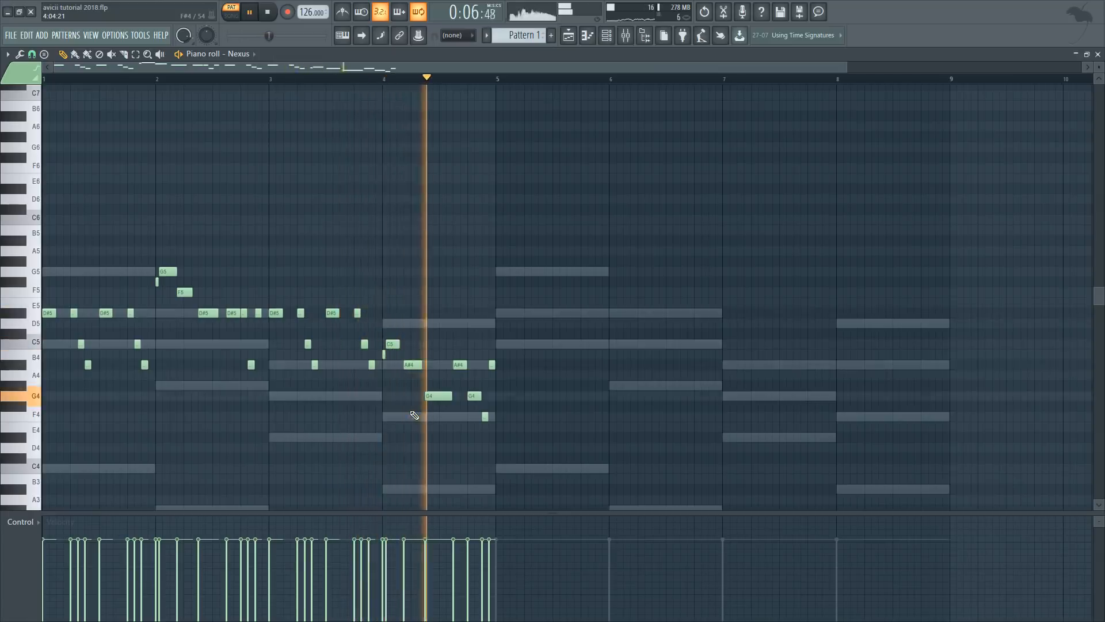
{"action": "scroll", "coordinate": [410, 350], "scroll_direction": "up", "scroll_amount": 4}
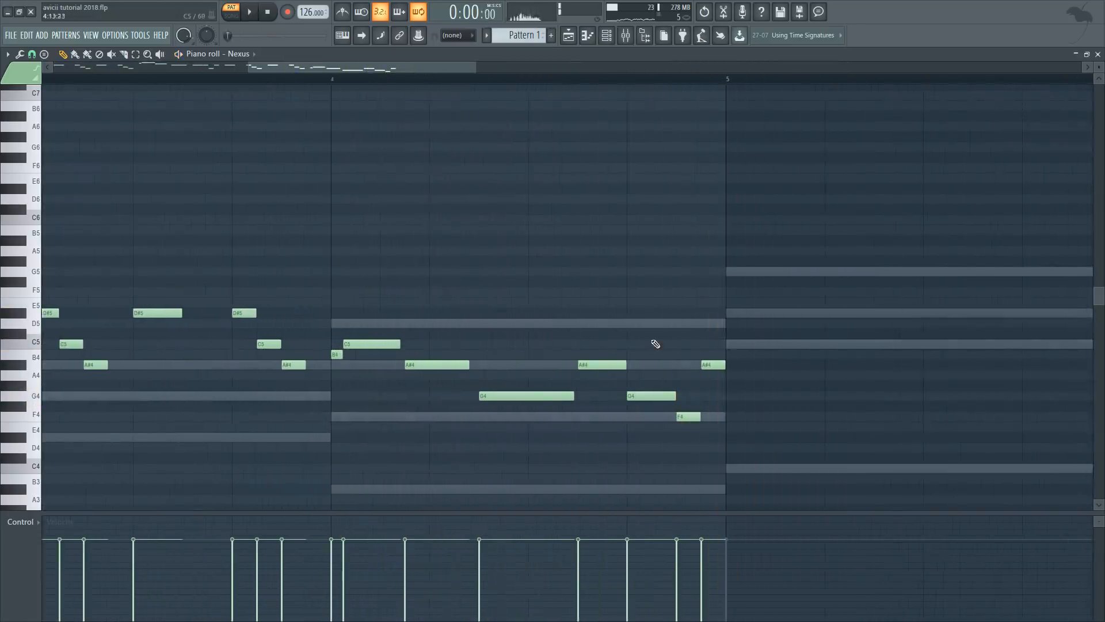
{"action": "scroll", "coordinate": [507, 387], "scroll_direction": "down", "scroll_amount": 5}
{"action": "key", "text": "space"}
{"action": "scroll", "coordinate": [509, 358], "scroll_direction": "down", "scroll_amount": 2}
{"action": "mouse_move", "coordinate": [481, 397]}
{"action": "left_mouse_down"}
{"action": "mouse_move", "coordinate": [384, 301]}
{"action": "mouse_move", "coordinate": [43, 150]}
{"action": "left_mouse_up"}
{"action": "left_click_drag", "start_coordinate": [47, 252], "coordinate": [396, 251]}
{"action": "left_click", "coordinate": [398, 237], "text": "ctrl"}
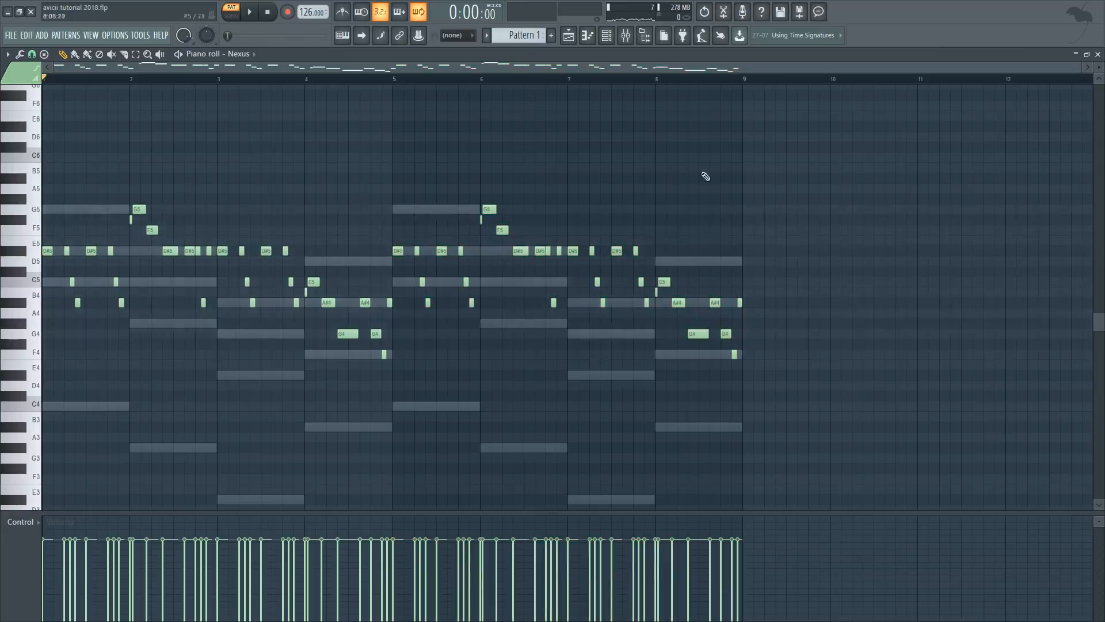
Step: Listen to the second half of the copied melody, setting playback to start from bar 6
{"action": "scroll", "coordinate": [750, 444], "scroll_direction": "up", "scroll_amount": 2}
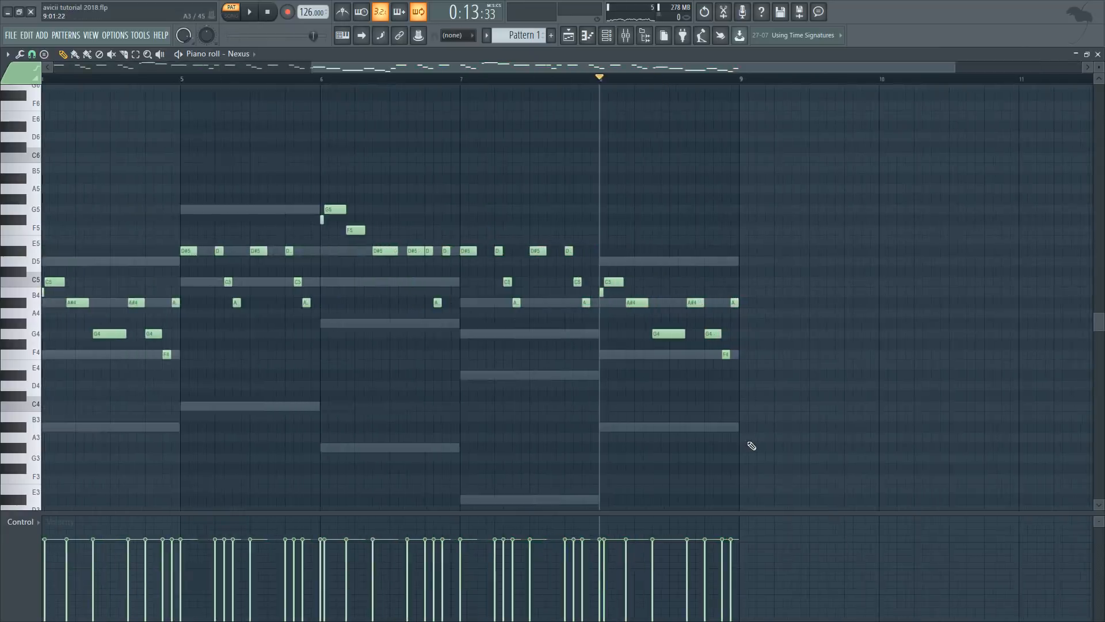
{"action": "key", "text": "space"}
{"action": "left_click", "coordinate": [523, 81]}
{"action": "scroll", "coordinate": [635, 374], "scroll_direction": "up", "scroll_amount": 1}
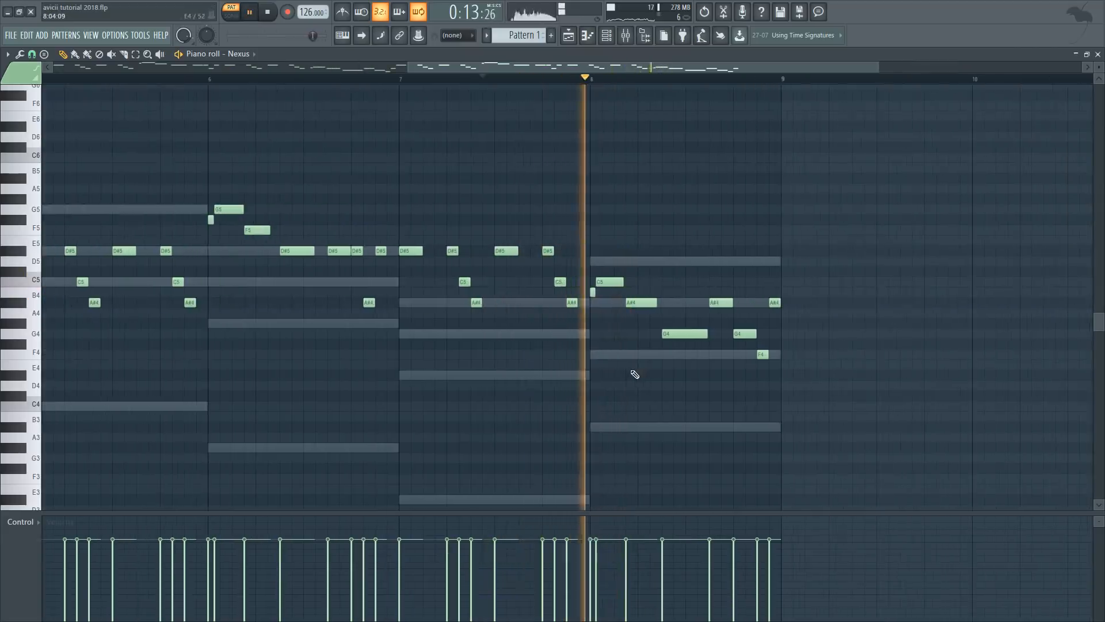
{"action": "left_click", "coordinate": [212, 78]}
{"action": "key", "text": "space"}
{"action": "scroll", "coordinate": [555, 302], "scroll_direction": "up", "scroll_amount": 1}
{"action": "key", "text": "space"}
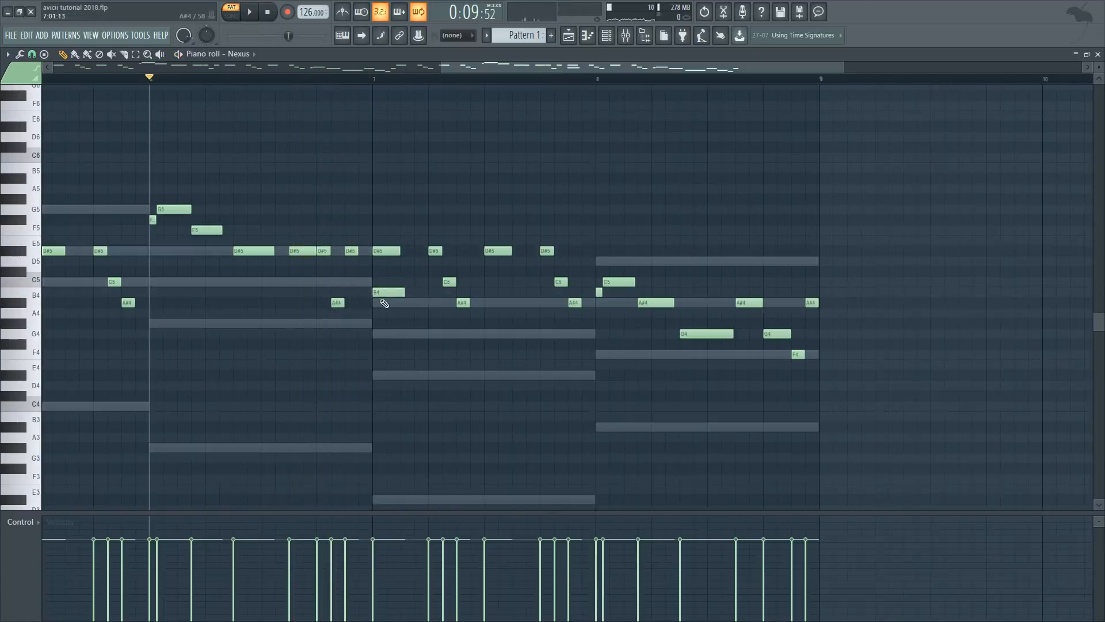
Step: Replace the D#5 at the start of bar 7 with a C5 and check it in playback
{"action": "left_click_drag", "start_coordinate": [586, 326], "coordinate": [386, 247]}
{"action": "key", "text": "space"}
{"action": "mouse_move", "coordinate": [382, 293]}
{"action": "left_mouse_down"}
{"action": "mouse_move", "coordinate": [380, 311]}
{"action": "mouse_move", "coordinate": [379, 283]}
{"action": "left_mouse_up"}
{"action": "key", "text": "space"}
{"action": "key", "text": "space"}
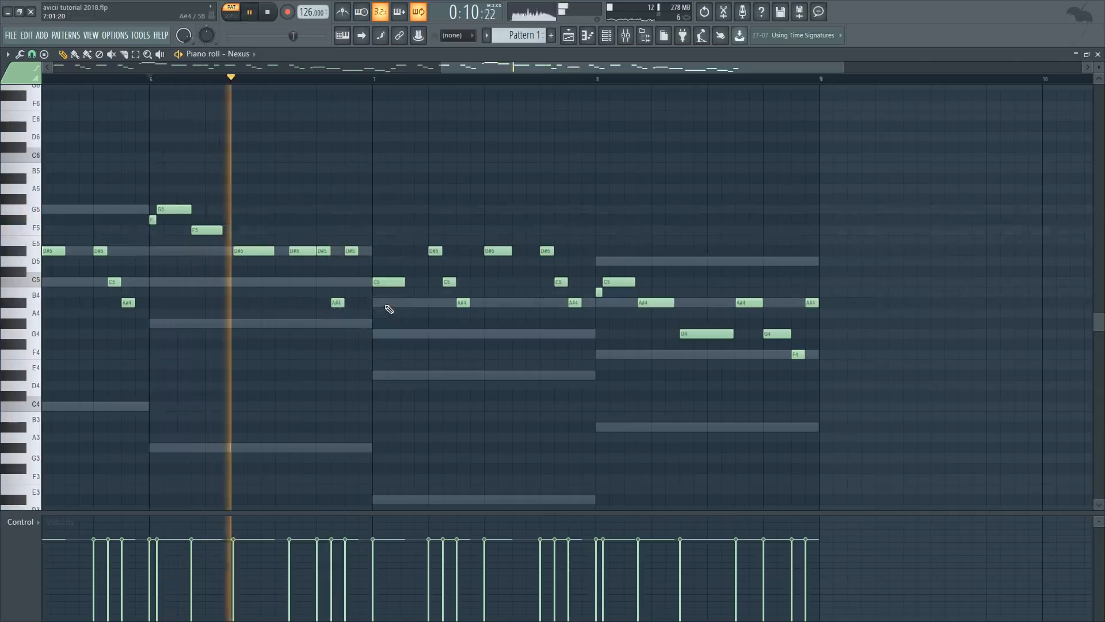
Step: Change bar 7's second note group to C5, A#4 and a two-step D#5, checking against playback
{"action": "scroll", "coordinate": [388, 310], "scroll_direction": "up", "scroll_amount": 1}
{"action": "key", "text": "space"}
{"action": "left_click_drag", "start_coordinate": [454, 253], "coordinate": [469, 306]}
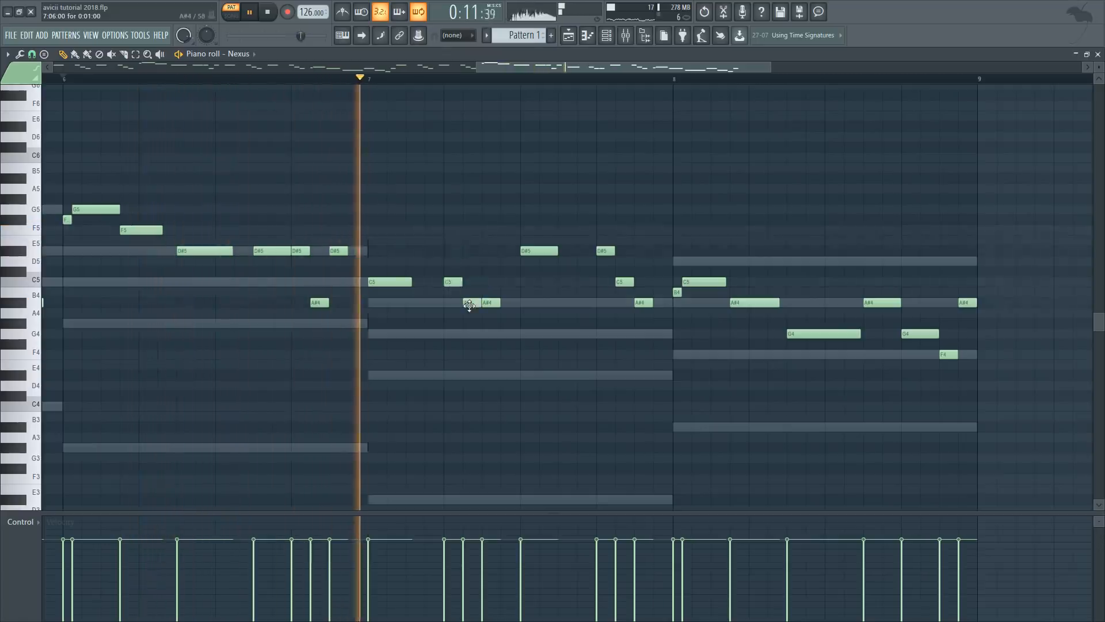
{"action": "key", "text": "space"}
{"action": "left_click_drag", "start_coordinate": [489, 304], "coordinate": [488, 263]}
{"action": "key", "text": "space"}
{"action": "left_click_drag", "start_coordinate": [486, 263], "coordinate": [486, 252]}
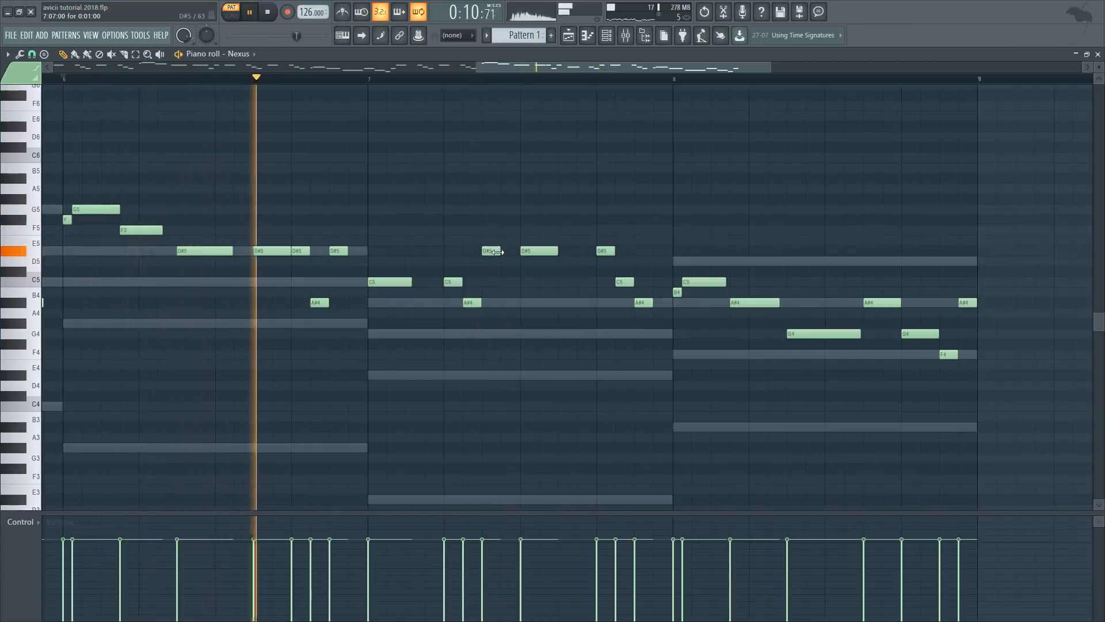
Step: Delete the copied notes in bar 8 and draw a long G#5 from the end of bar 7 through bar 8
{"action": "left_click_drag", "start_coordinate": [1024, 375], "coordinate": [698, 240]}
{"action": "key", "text": "Delete"}
{"action": "key", "text": "space"}
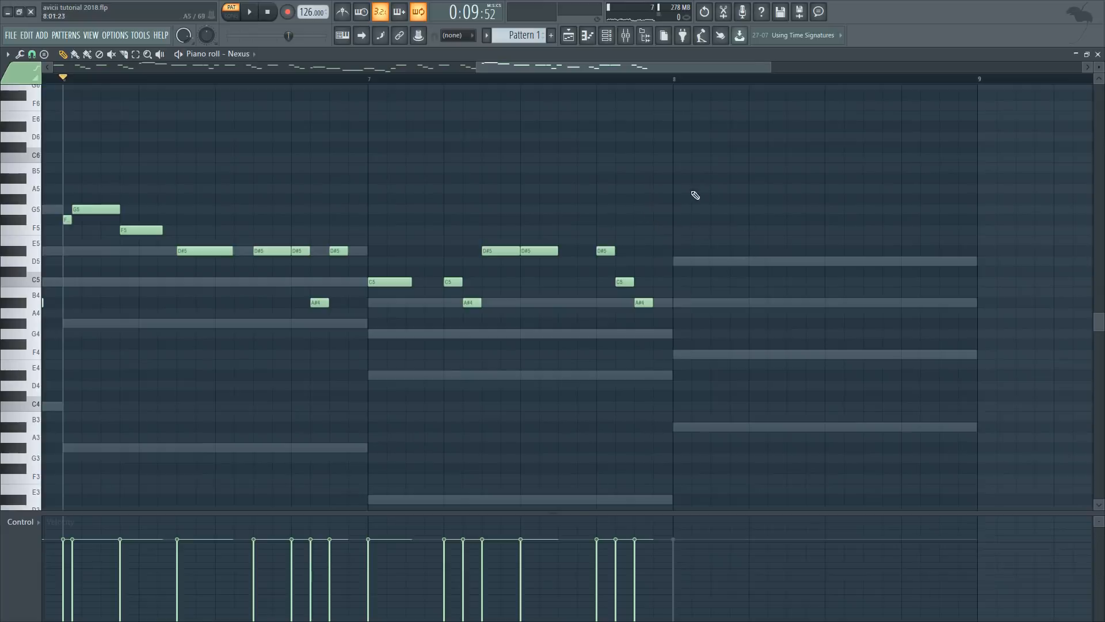
{"action": "left_click", "coordinate": [649, 199]}
{"action": "key", "text": "space"}
{"action": "left_click_drag", "start_coordinate": [693, 200], "coordinate": [982, 217]}
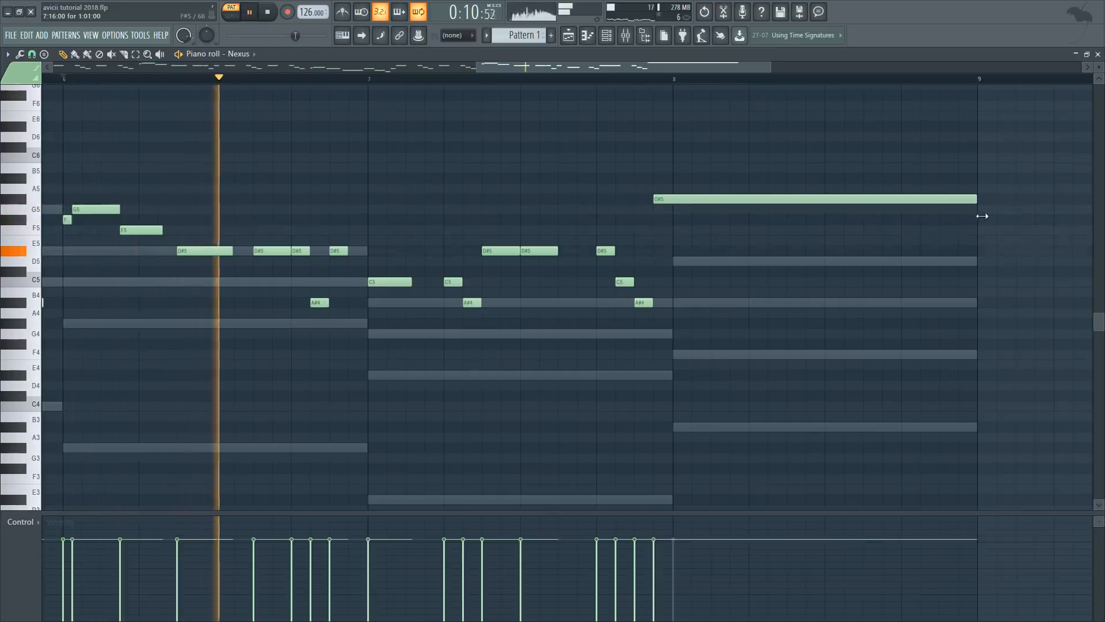
Step: Remove the last notes of bar 7, start the long G#5 one step earlier, and add a two-step F5 after the D#5
{"action": "scroll", "coordinate": [760, 229], "scroll_direction": "up", "scroll_amount": 1}
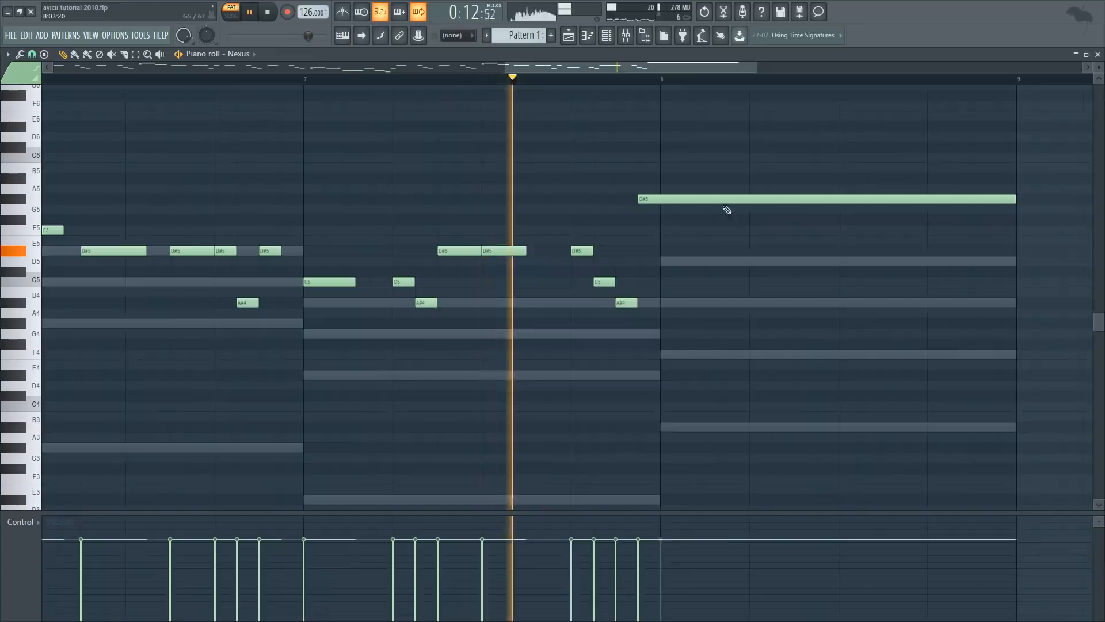
{"action": "right_click", "coordinate": [627, 302]}
{"action": "right_click", "coordinate": [605, 282]}
{"action": "right_click", "coordinate": [582, 250]}
{"action": "right_click", "coordinate": [504, 250]}
{"action": "key", "text": "space"}
{"action": "left_click_drag", "start_coordinate": [482, 241], "coordinate": [492, 232]}
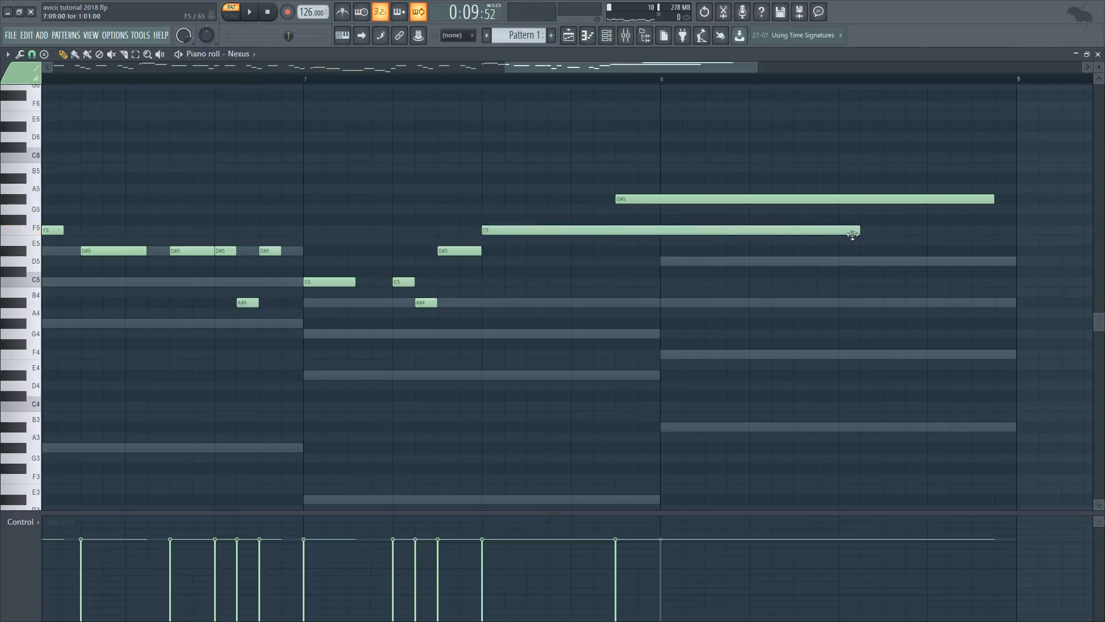
{"action": "right_click", "coordinate": [531, 236]}
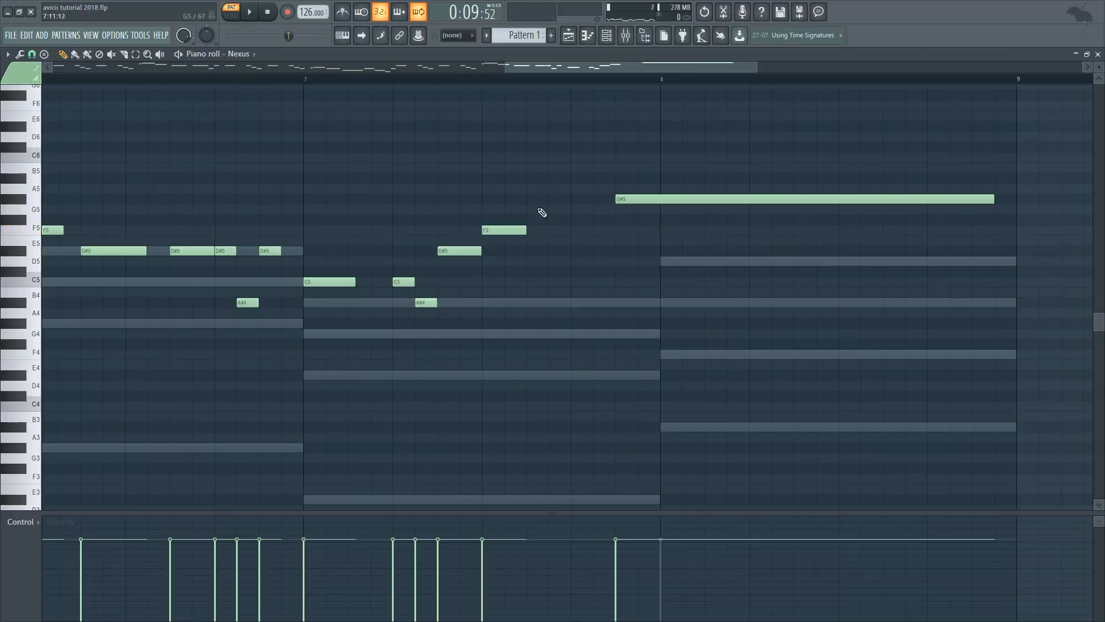
Step: Add a two-step G5 directly before the long note, extend the F5 to meet it, and raise the long note to A#5
{"action": "left_click_drag", "start_coordinate": [553, 210], "coordinate": [575, 210]}
{"action": "key", "text": "space"}
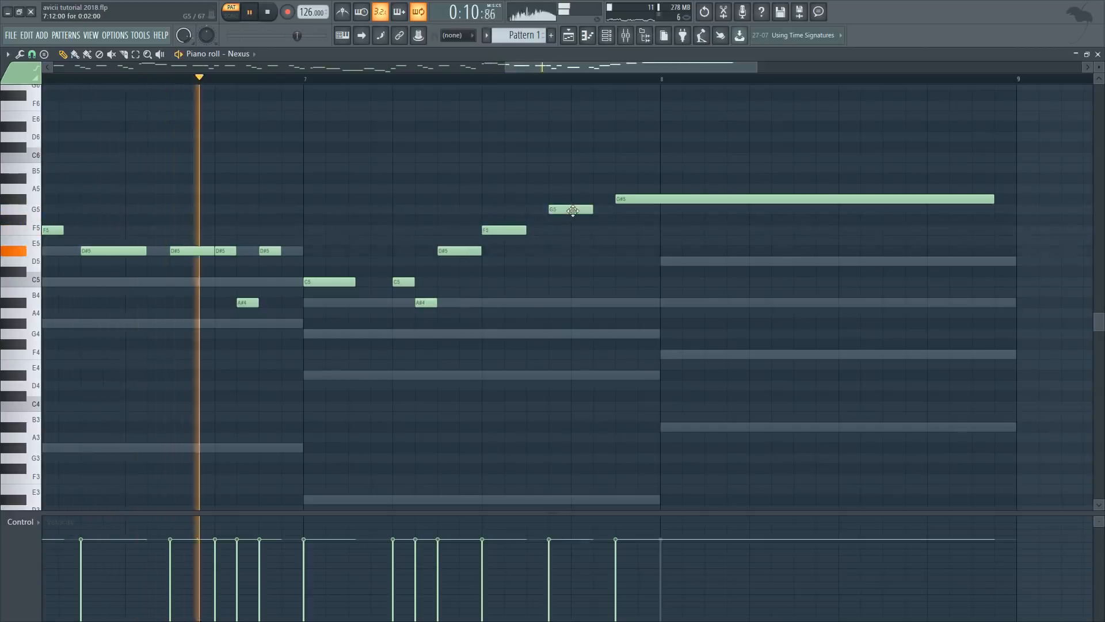
{"action": "key", "text": "space"}
{"action": "left_click_drag", "start_coordinate": [526, 230], "coordinate": [570, 230]}
{"action": "key", "text": "space"}
{"action": "left_click_drag", "start_coordinate": [636, 198], "coordinate": [640, 179]}
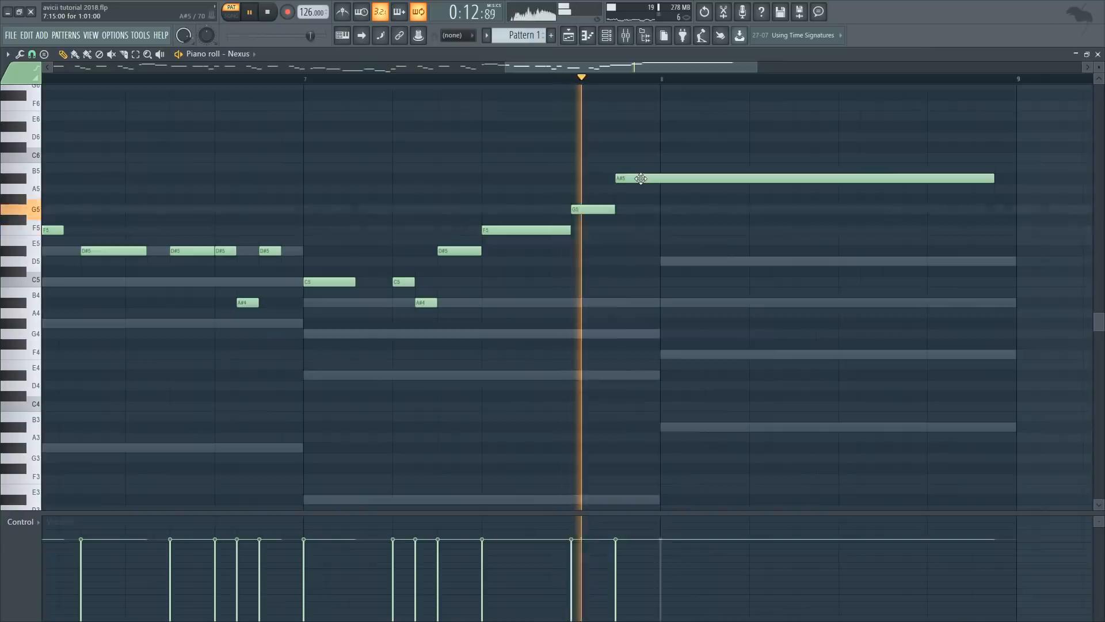
Step: Shorten bar 7's F5 to two steps and extend the G5 to four steps, filling the gap before the A#5
{"action": "key", "text": "space"}
{"action": "key", "text": "space"}
{"action": "mouse_move", "coordinate": [569, 228]}
{"action": "left_mouse_down"}
{"action": "mouse_move", "coordinate": [547, 229]}
{"action": "mouse_move", "coordinate": [568, 211]}
{"action": "left_mouse_up"}
{"action": "key", "text": "space"}
{"action": "left_click_drag", "start_coordinate": [567, 210], "coordinate": [614, 213]}
{"action": "key", "text": "space"}
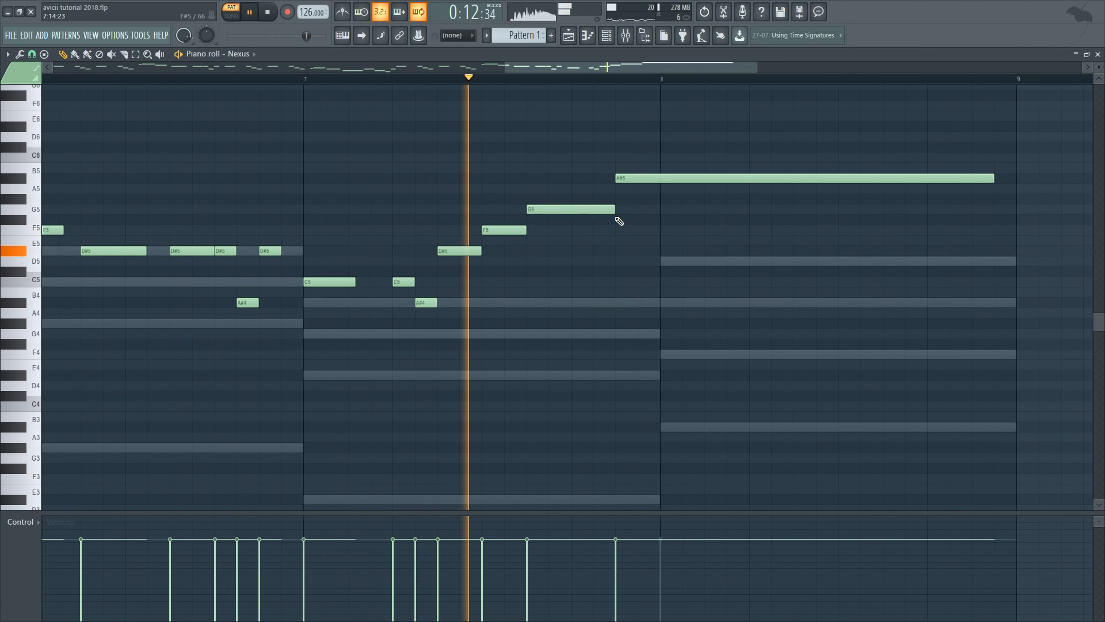
Step: Extend the final A#5 to the end of bar 8 and play back the complete melody
{"action": "scroll", "coordinate": [653, 253], "scroll_direction": "down", "scroll_amount": 5}
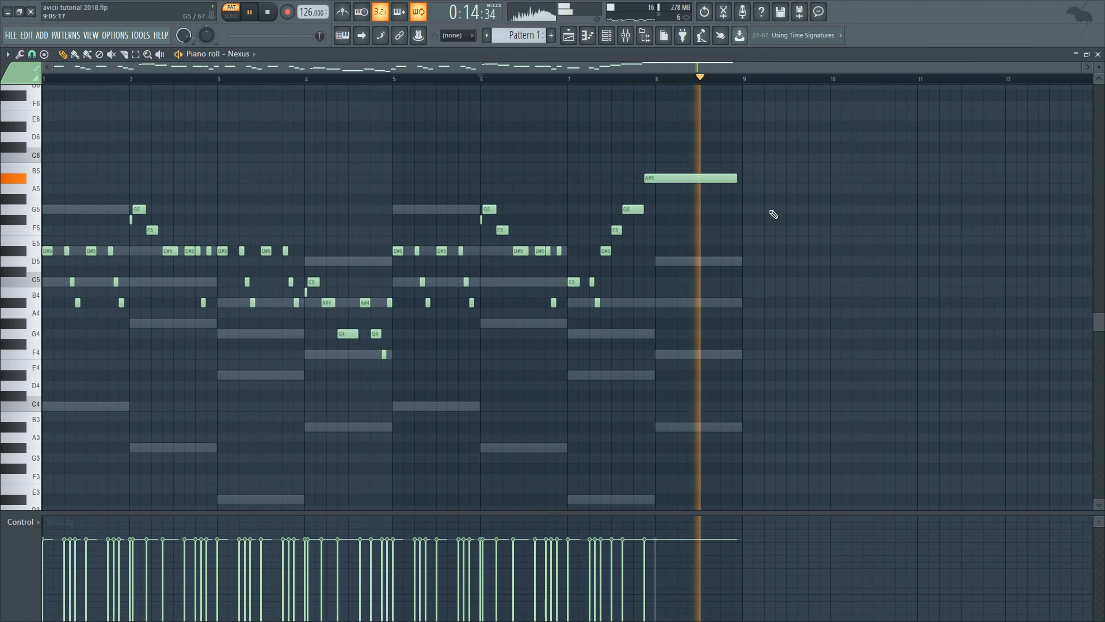
{"action": "scroll", "coordinate": [750, 180], "scroll_direction": "up", "scroll_amount": 5}
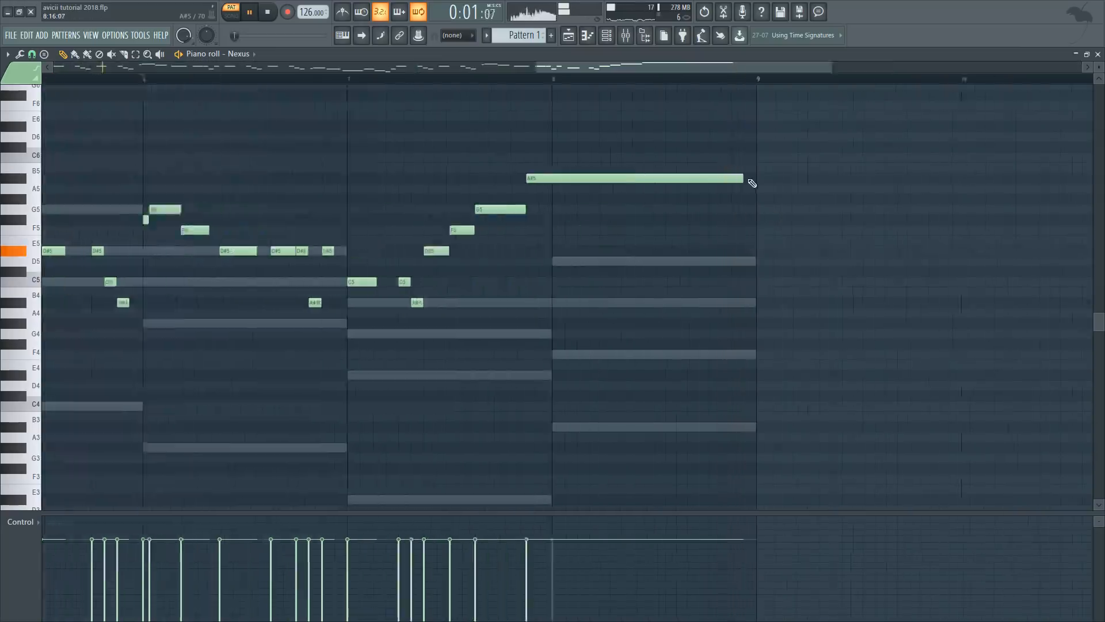
{"action": "left_click_drag", "start_coordinate": [729, 179], "coordinate": [765, 179]}
{"action": "scroll", "coordinate": [641, 345], "scroll_direction": "down", "scroll_amount": 5}
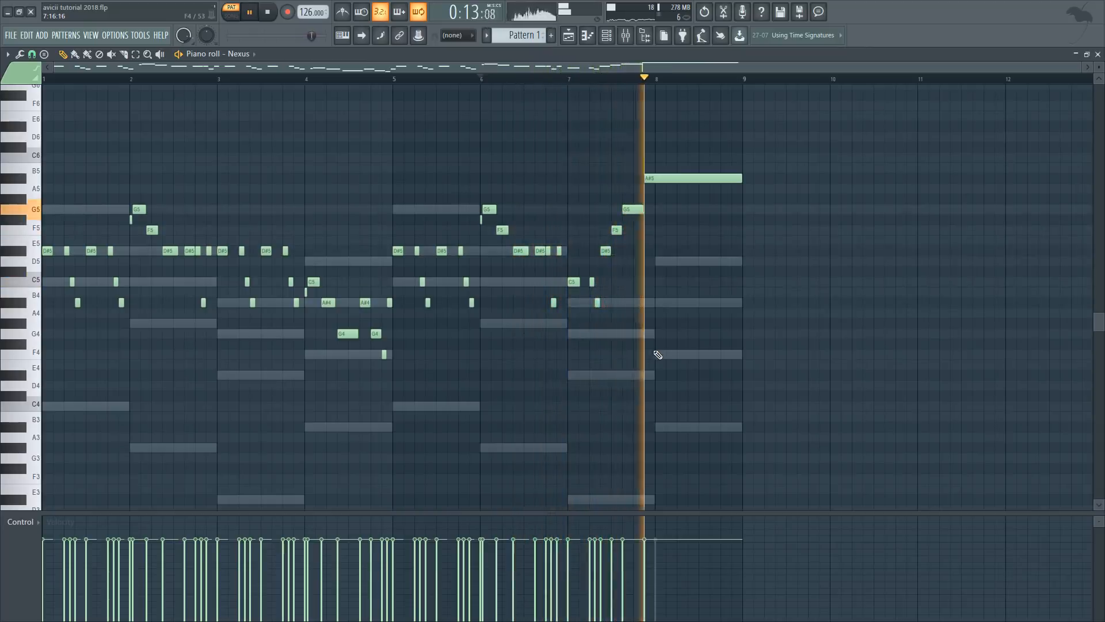
{"action": "key", "text": "space"}
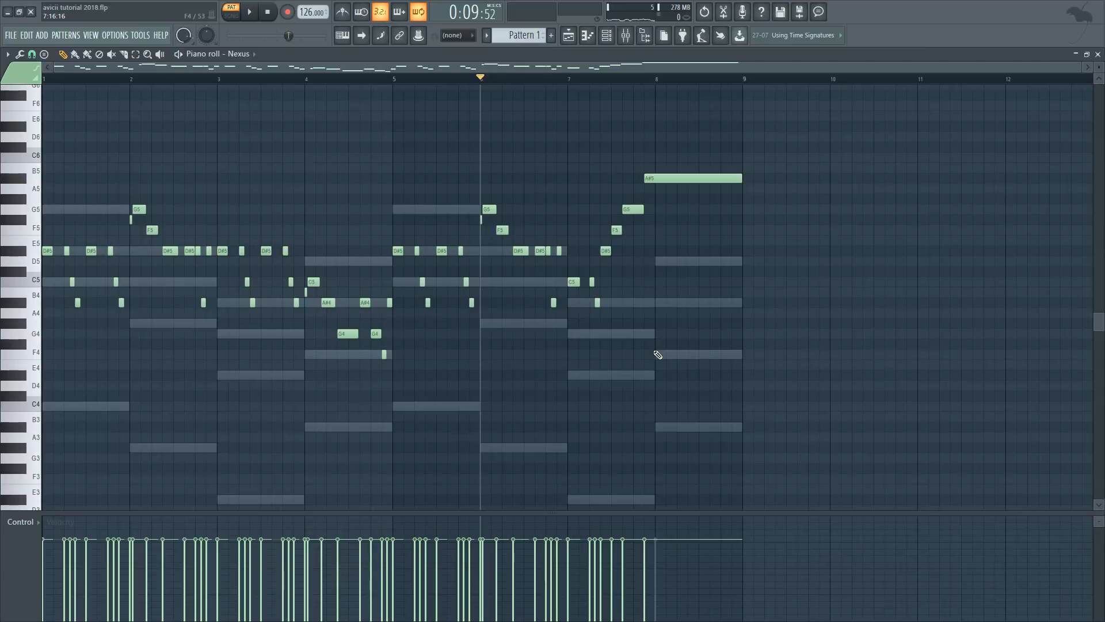
Step: Paste the Nexus melody into the Nexus #2 and Sylenth1 channels
{"action": "left_click", "coordinate": [613, 40]}
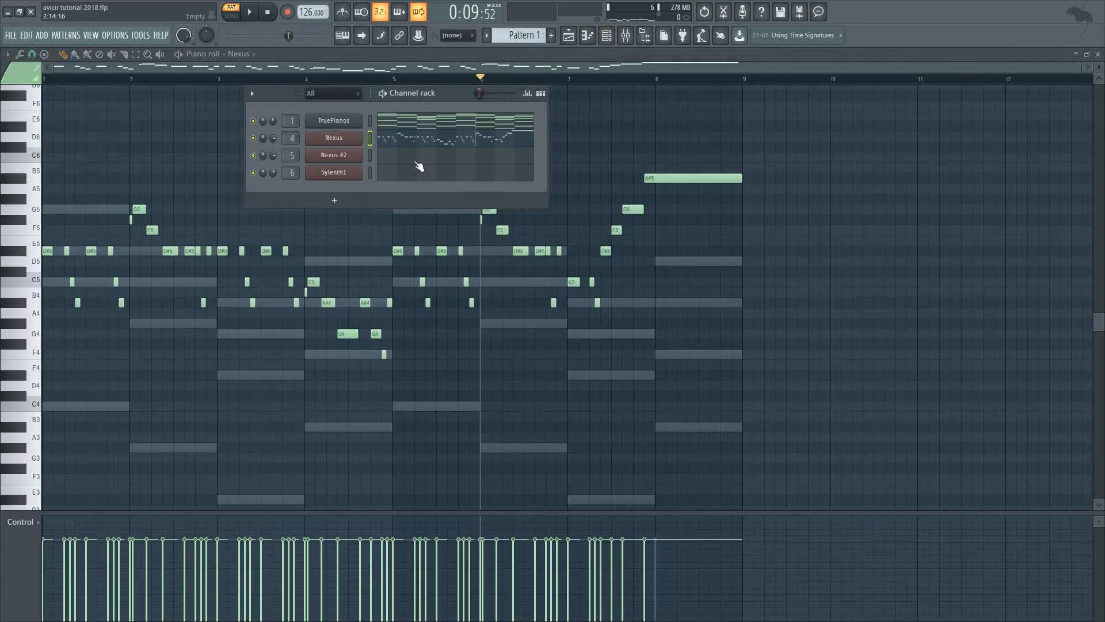
{"action": "left_click", "coordinate": [371, 157]}
{"action": "key", "text": "ctrl+v"}
{"action": "left_click", "coordinate": [371, 169]}
{"action": "key", "text": "ctrl+v"}
Step: Audition the lead layers by toggling the Nexus, TruePianos and Nexus #2 channels, and open Sylenth1's notes
{"action": "left_click", "coordinate": [252, 138]}
{"action": "left_click", "coordinate": [253, 122]}
{"action": "key", "text": "space"}
{"action": "key", "text": "space"}
{"action": "left_click", "coordinate": [254, 154]}
{"action": "key", "text": "space"}
{"action": "key", "text": "space"}
{"action": "left_click", "coordinate": [396, 176]}
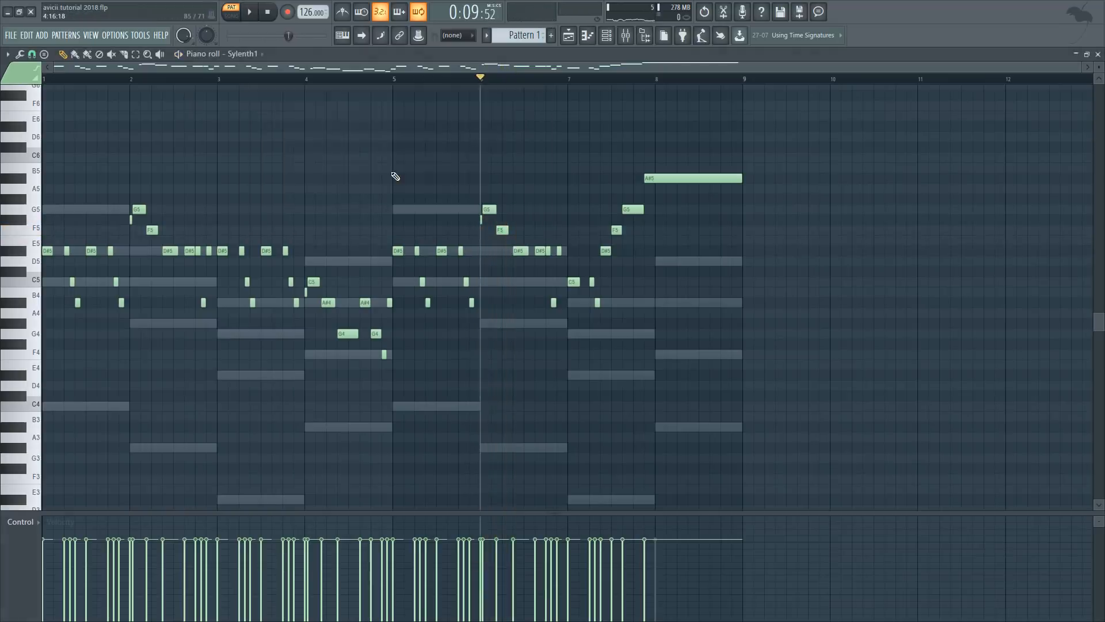
{"action": "key", "text": "space"}
Step: Bring back the Channel rack and compare the Sylenth1, Nexus #2 and Nexus layers in playback until all play together
{"action": "left_click", "coordinate": [568, 35]}
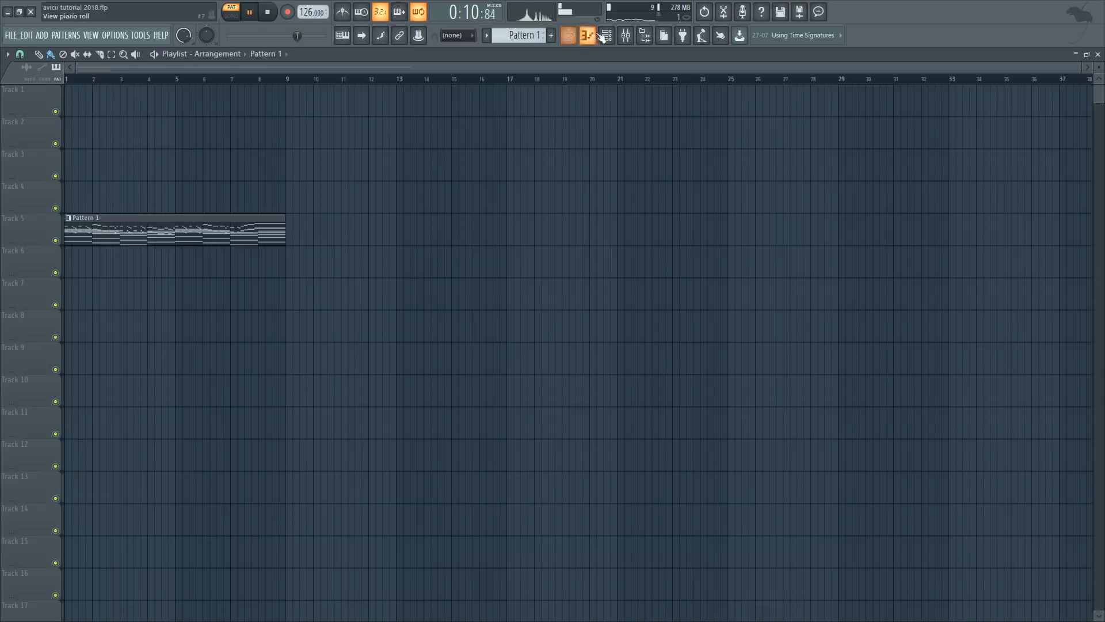
{"action": "left_click", "coordinate": [606, 36]}
{"action": "key", "text": "space"}
{"action": "key", "text": "space"}
{"action": "left_click", "coordinate": [254, 173]}
{"action": "left_click", "coordinate": [254, 155]}
{"action": "key", "text": "space"}
{"action": "key", "text": "space"}
{"action": "left_click", "coordinate": [253, 139]}
{"action": "key", "text": "space"}
{"action": "key", "text": "space"}
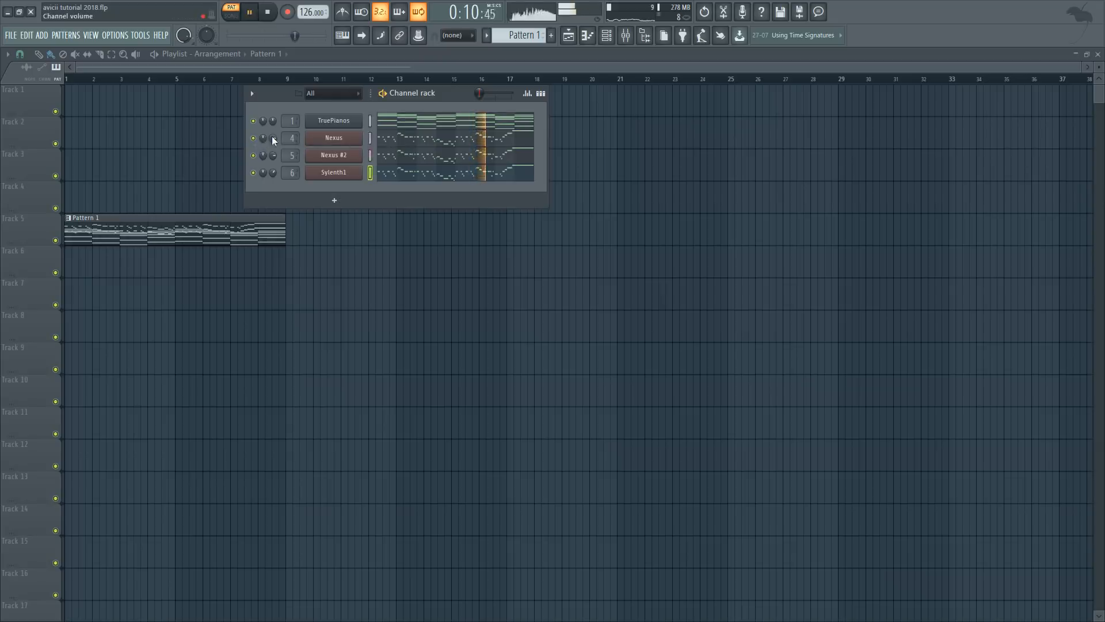
{"action": "key", "text": "space"}
Step: Open the mixer, move it below the Channel rack, and select the LD track
{"action": "left_click", "coordinate": [629, 39]}
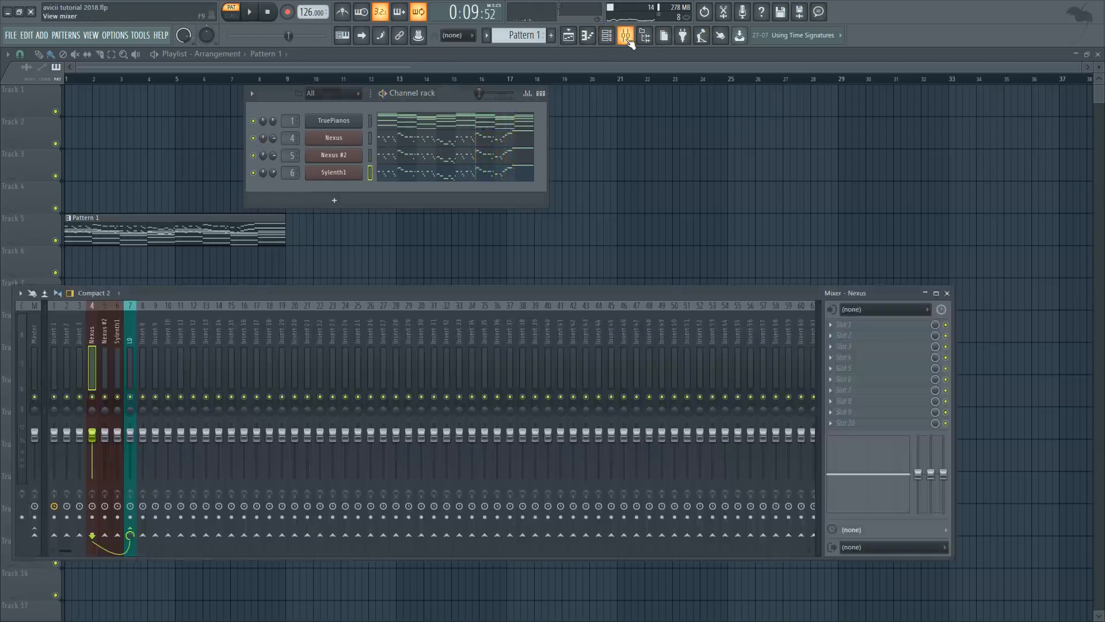
{"action": "left_click_drag", "start_coordinate": [294, 293], "coordinate": [334, 258]}
{"action": "left_click", "coordinate": [170, 306]}
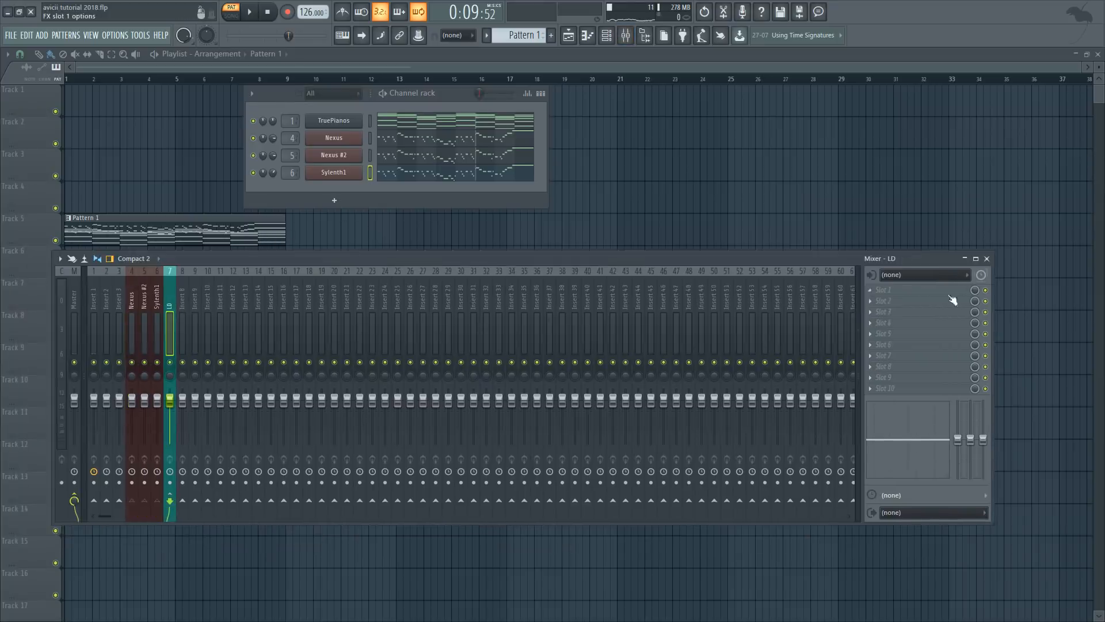
{"action": "left_click", "coordinate": [891, 295]}
{"action": "left_click", "coordinate": [825, 297]}
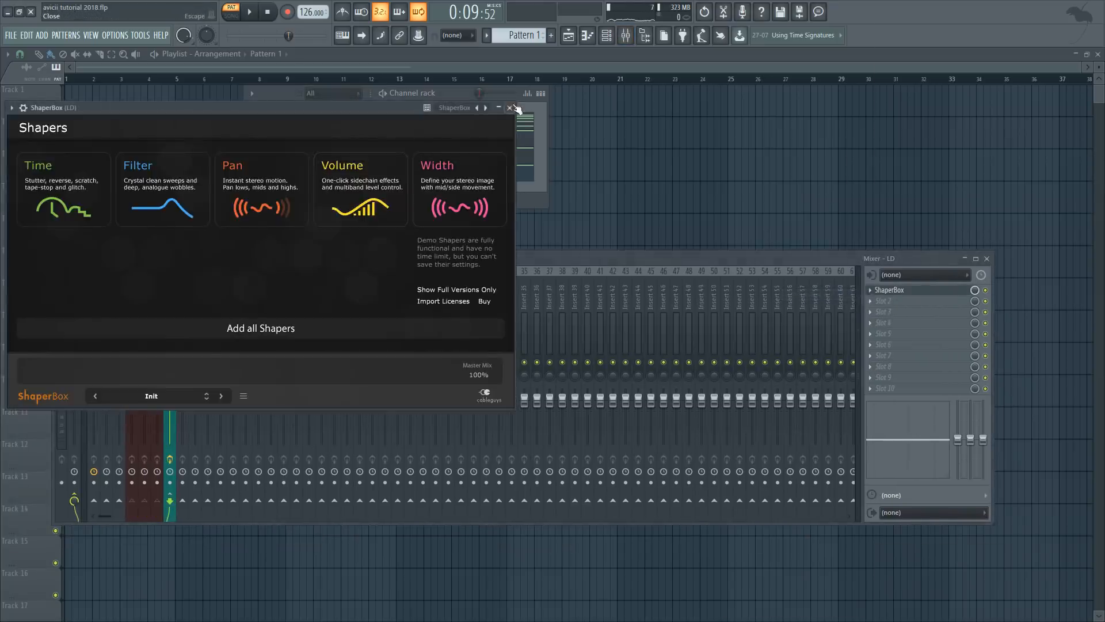
{"action": "left_click", "coordinate": [512, 110]}
Step: Load Fruity Parametric EQ 2 in the LD track's first slot with the 20Hz + 18kHz cut preset and adjust its low band
{"action": "left_click", "coordinate": [871, 290]}
{"action": "mouse_move", "coordinate": [889, 303]}
{"action": "left_click", "coordinate": [718, 517]}
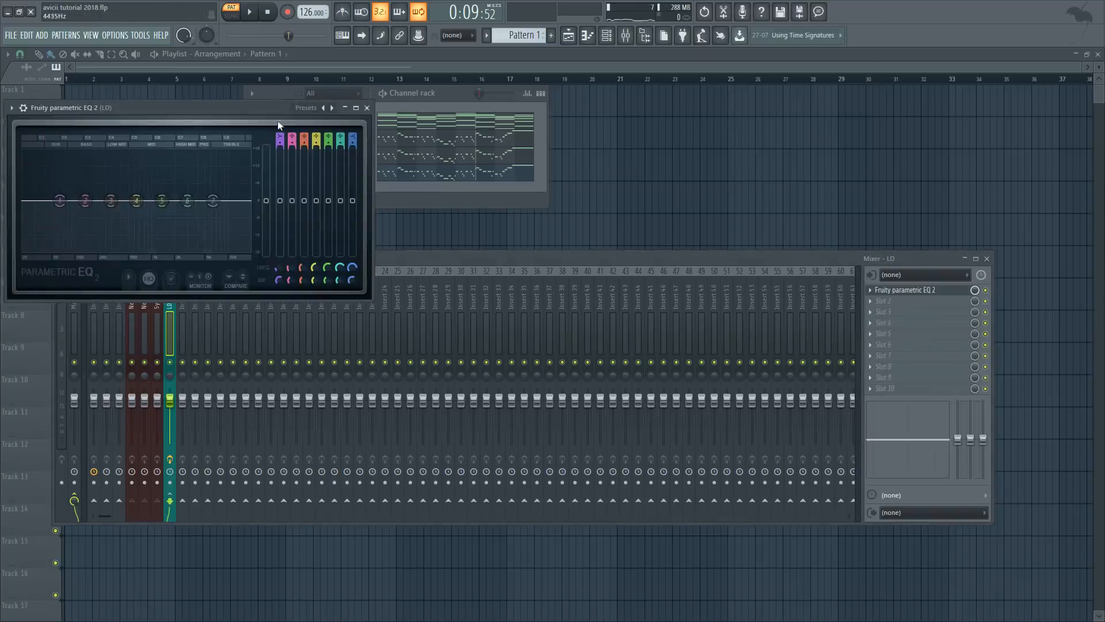
{"action": "key", "text": "space"}
{"action": "left_click", "coordinate": [309, 107]}
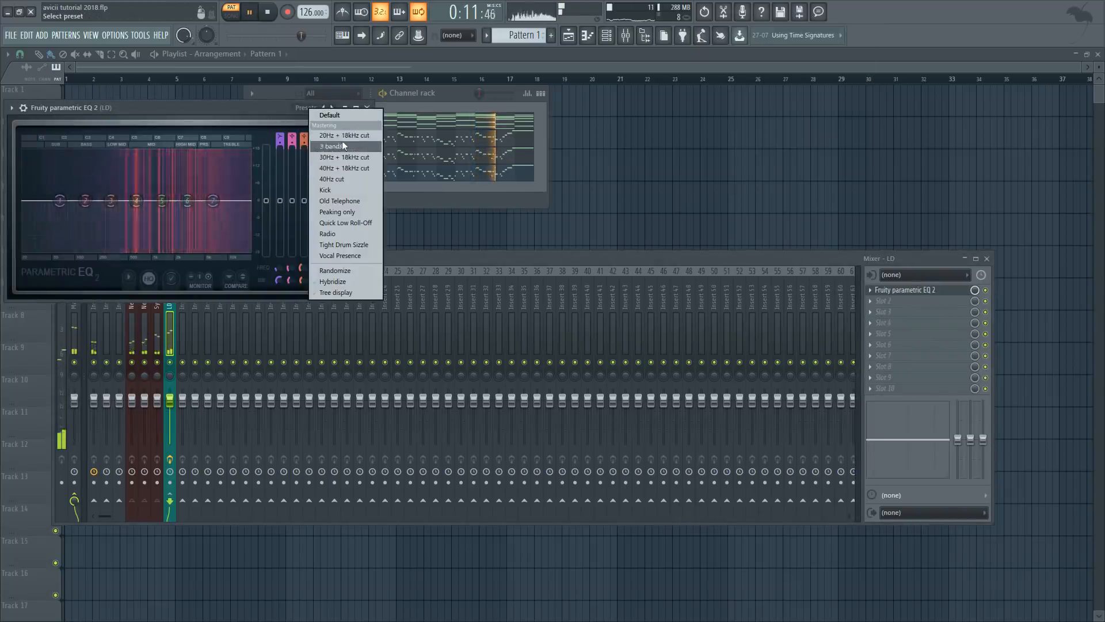
{"action": "left_click", "coordinate": [344, 136]}
{"action": "left_click_drag", "start_coordinate": [101, 200], "coordinate": [95, 201]}
{"action": "left_click", "coordinate": [367, 107]}
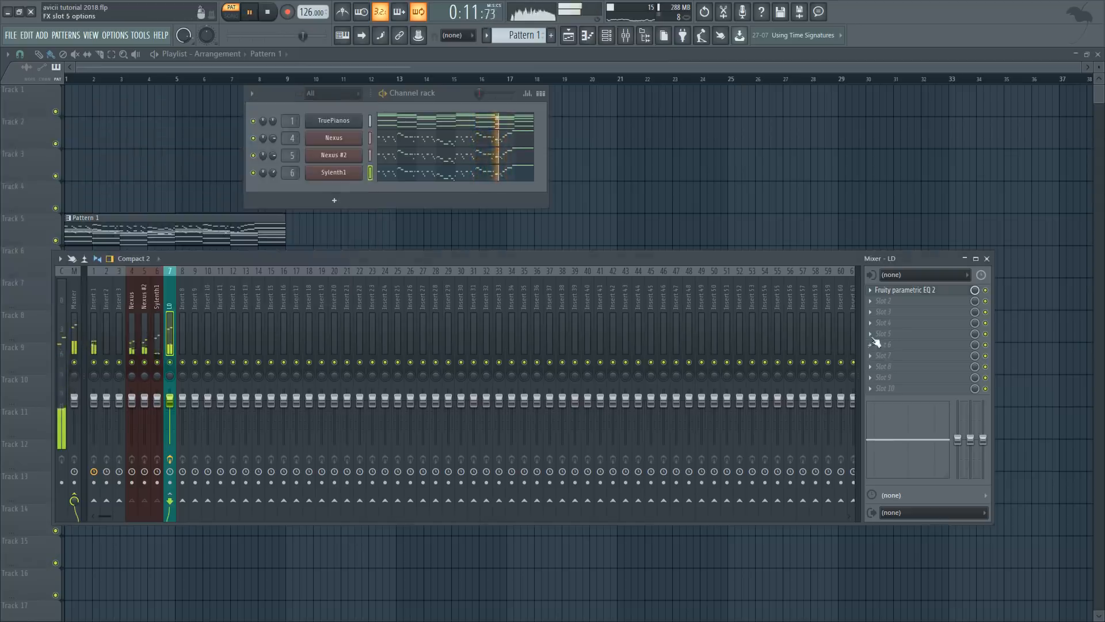
Step: Add a second Fruity Parametric EQ 2 to the LD track and slightly boost bands 5 and 6
{"action": "left_click", "coordinate": [875, 341]}
{"action": "left_click", "coordinate": [728, 518]}
{"action": "mouse_move", "coordinate": [204, 220]}
{"action": "left_mouse_down"}
{"action": "mouse_move", "coordinate": [218, 216]}
{"action": "mouse_move", "coordinate": [172, 204]}
{"action": "mouse_move", "coordinate": [166, 212]}
{"action": "mouse_move", "coordinate": [214, 211]}
{"action": "left_mouse_up"}
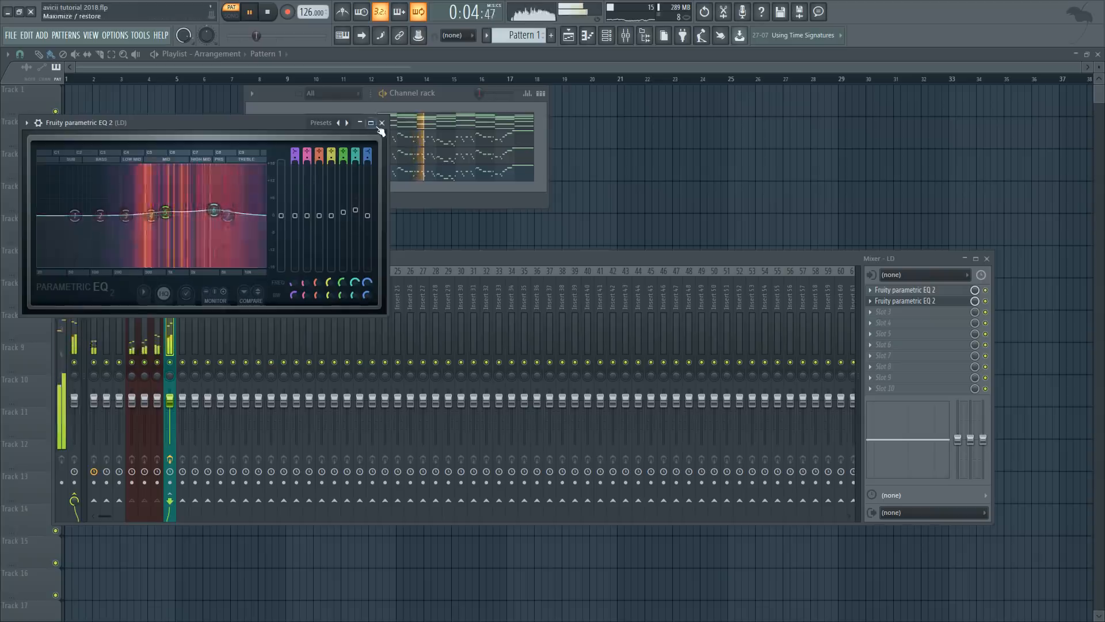
{"action": "left_click", "coordinate": [381, 122]}
Step: Load Fruity Reeverb 2 in the LD track's slot 4 and start playback
{"action": "left_click", "coordinate": [883, 322]}
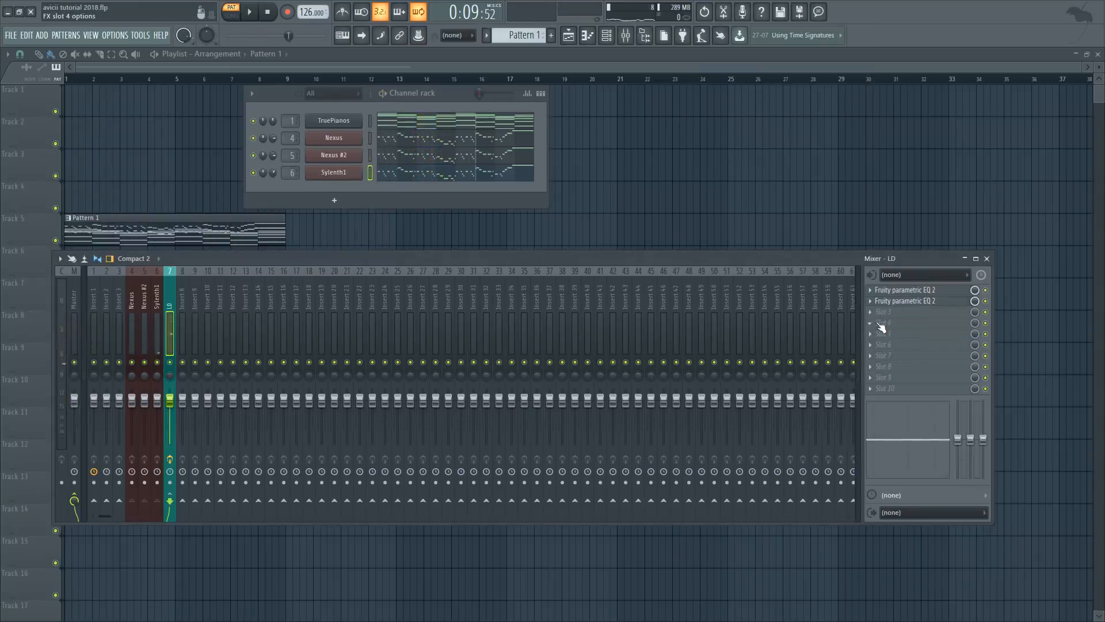
{"action": "left_click", "coordinate": [881, 324]}
{"action": "left_click", "coordinate": [708, 550]}
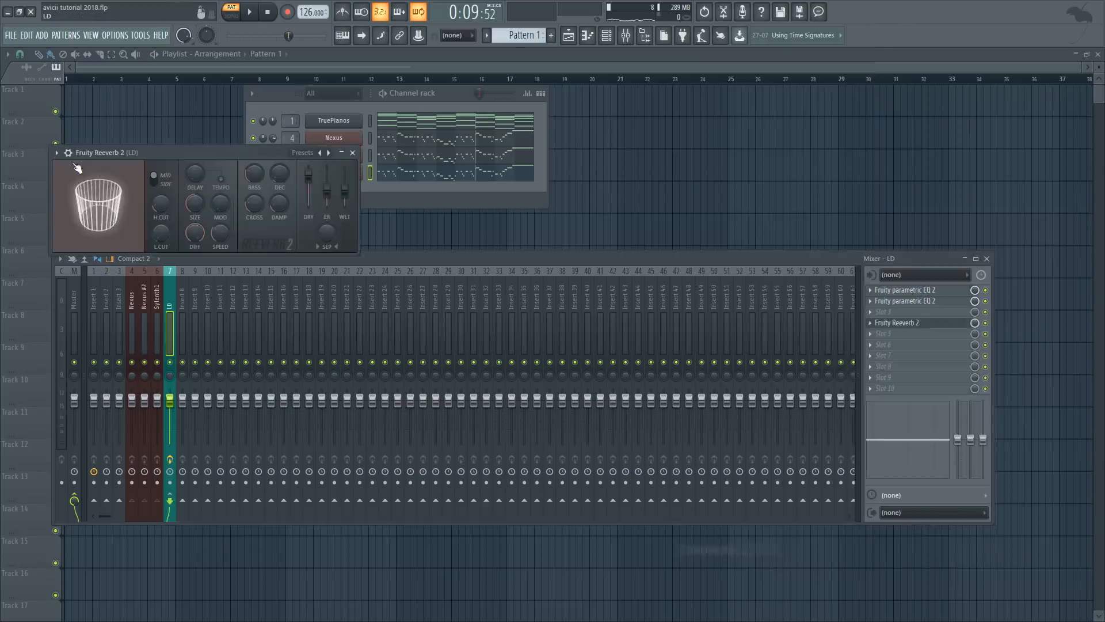
{"action": "key", "text": "space"}
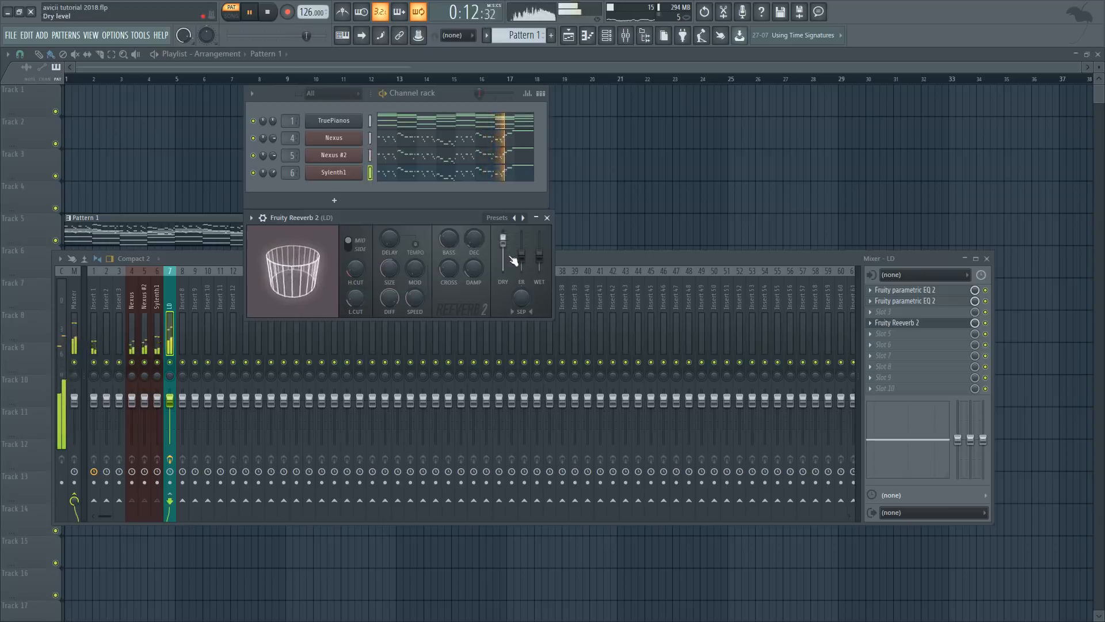
Step: Slightly raise the reverb's early-reflection and wet levels, adjust its low cut, and listen to the layered lead
{"action": "left_click_drag", "start_coordinate": [523, 256], "coordinate": [474, 244]}
{"action": "left_click_drag", "start_coordinate": [539, 257], "coordinate": [539, 254]}
{"action": "left_click_drag", "start_coordinate": [304, 295], "coordinate": [305, 284]}
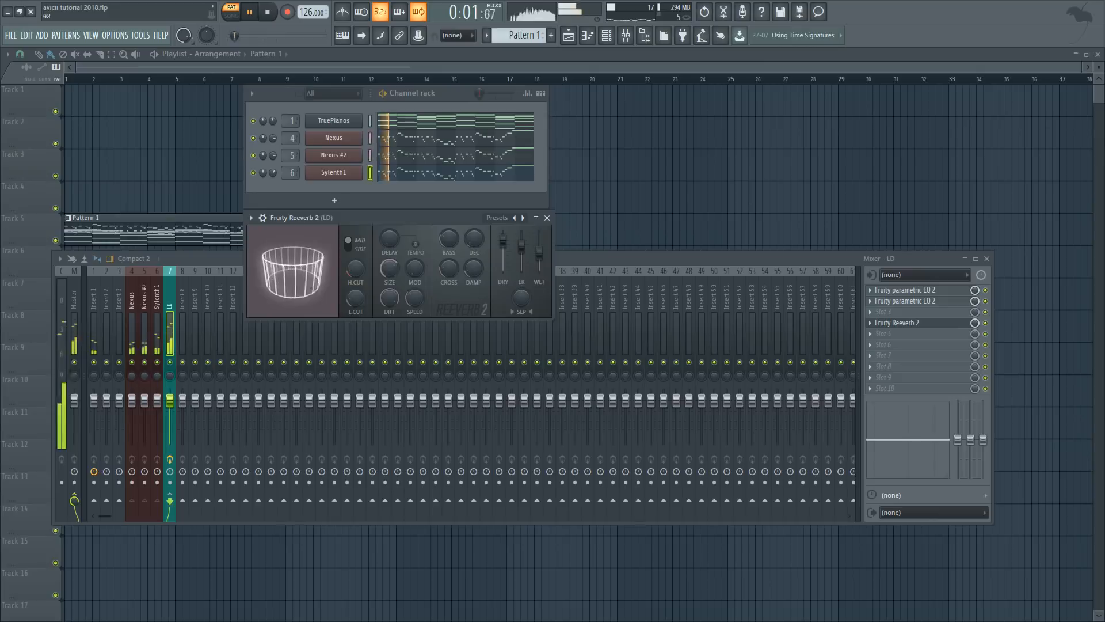
{"action": "left_click_drag", "start_coordinate": [522, 248], "coordinate": [538, 256]}
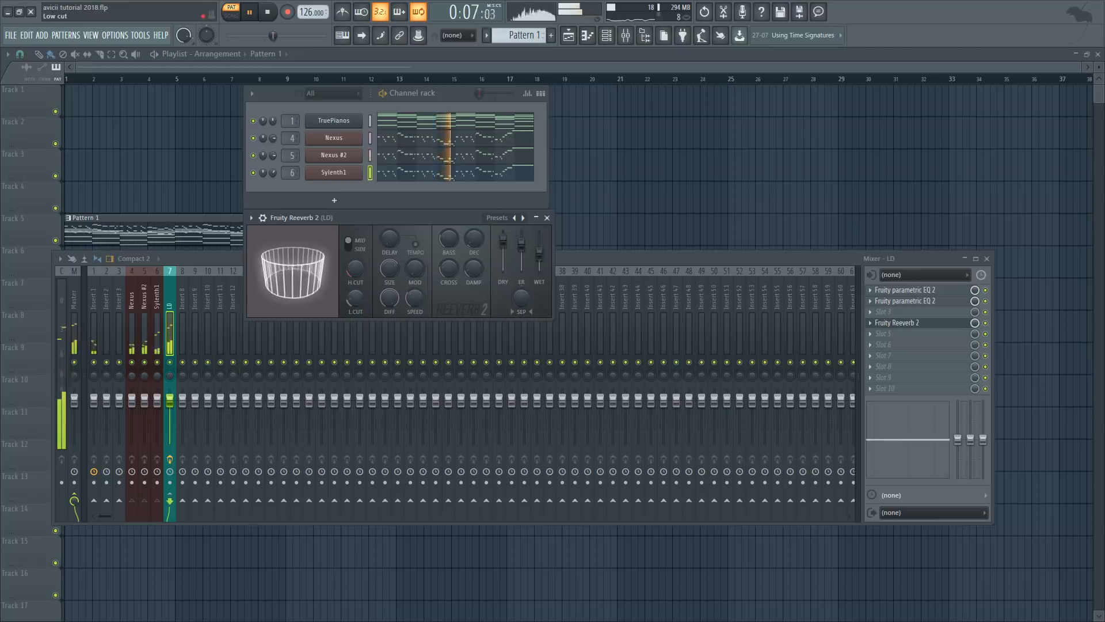
{"action": "left_click", "coordinate": [547, 218]}
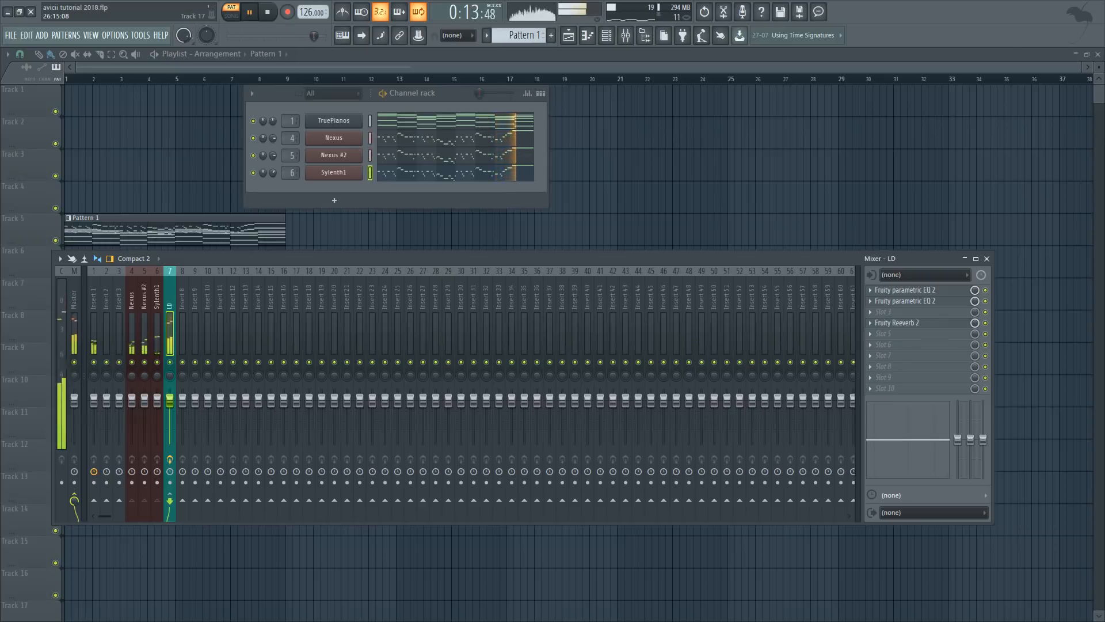
{"action": "left_click", "coordinate": [249, 12]}
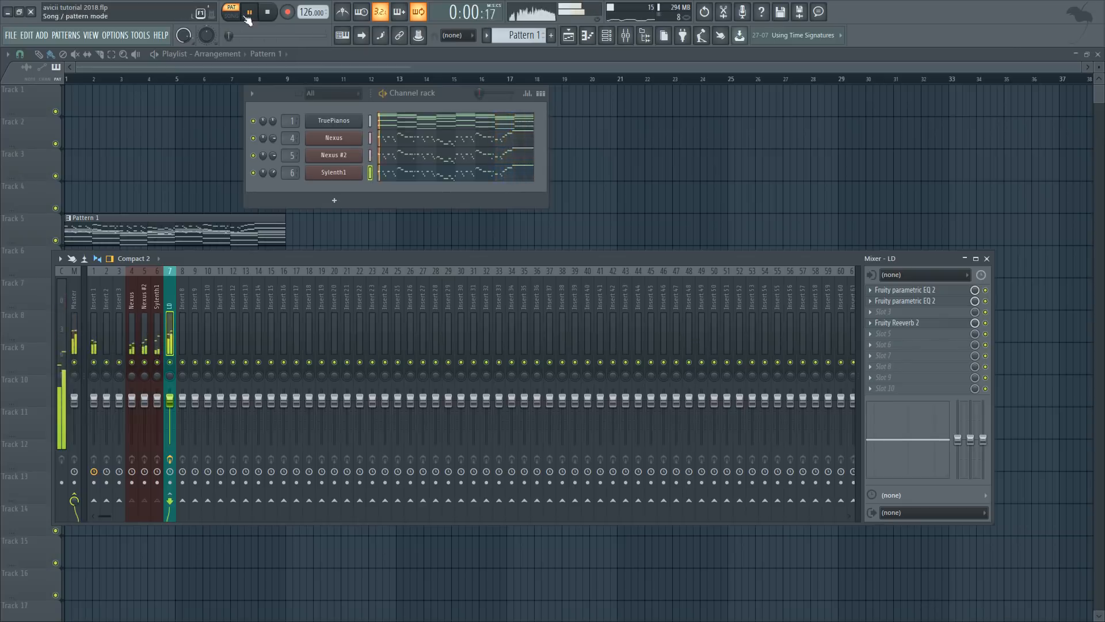